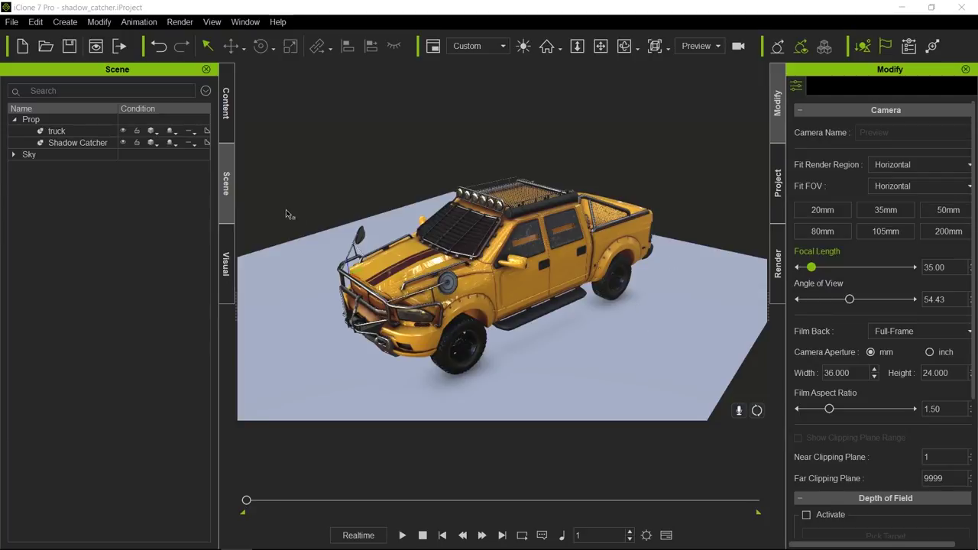
Set the Shadow Catcher plane under the truck as a dummy and enable Receive Shadows for it
left_click(621, 318)
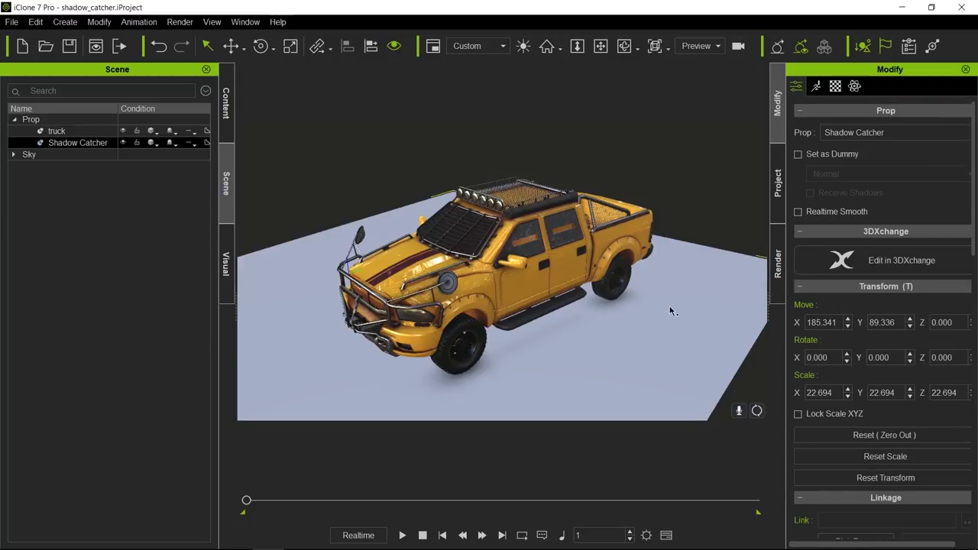
left_click(799, 155)
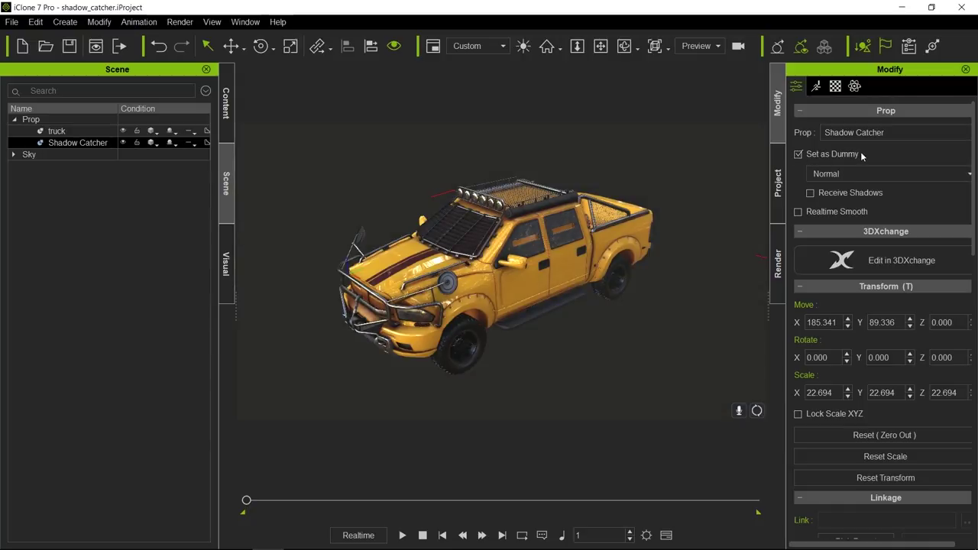
left_click(810, 192)
Create a directional shadow caster for the scene
left_click(225, 252)
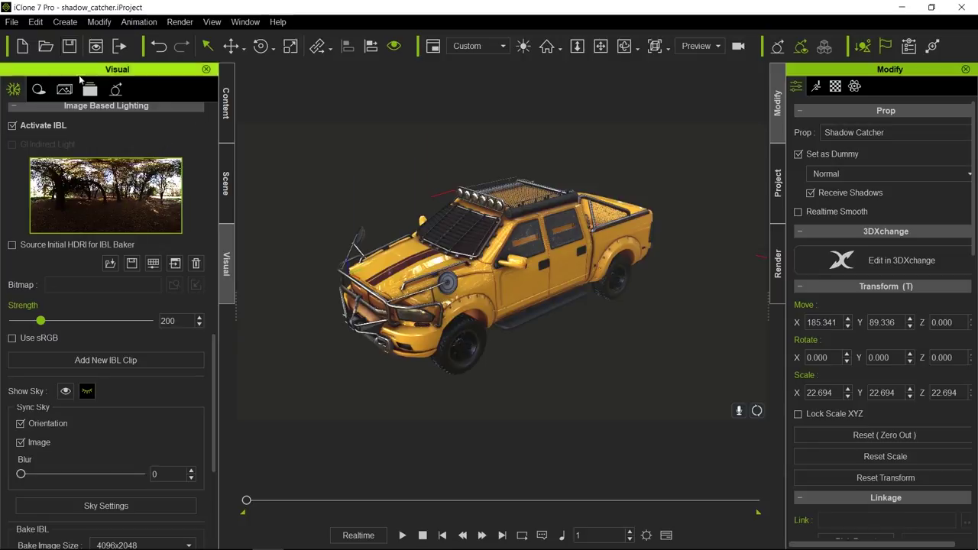
left_click(67, 22)
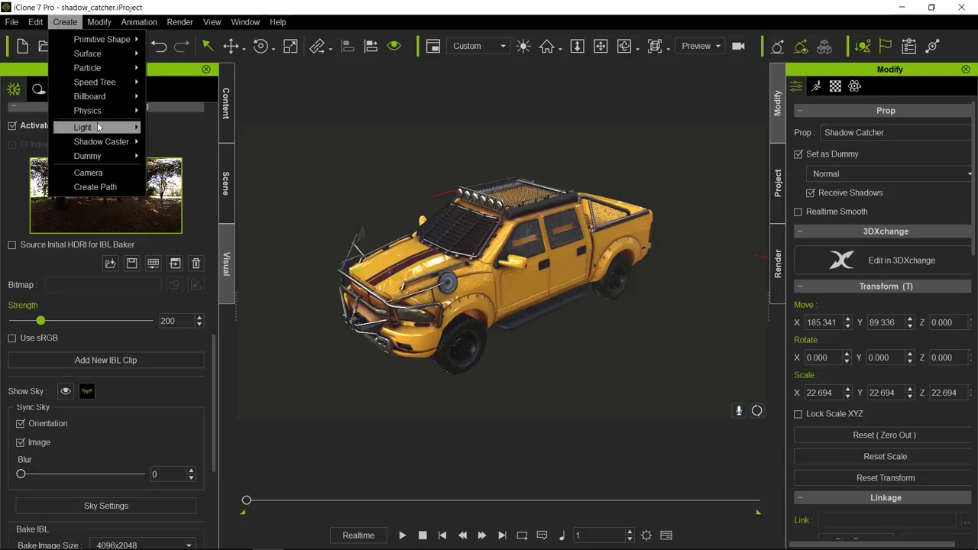
mouse_move(107, 148)
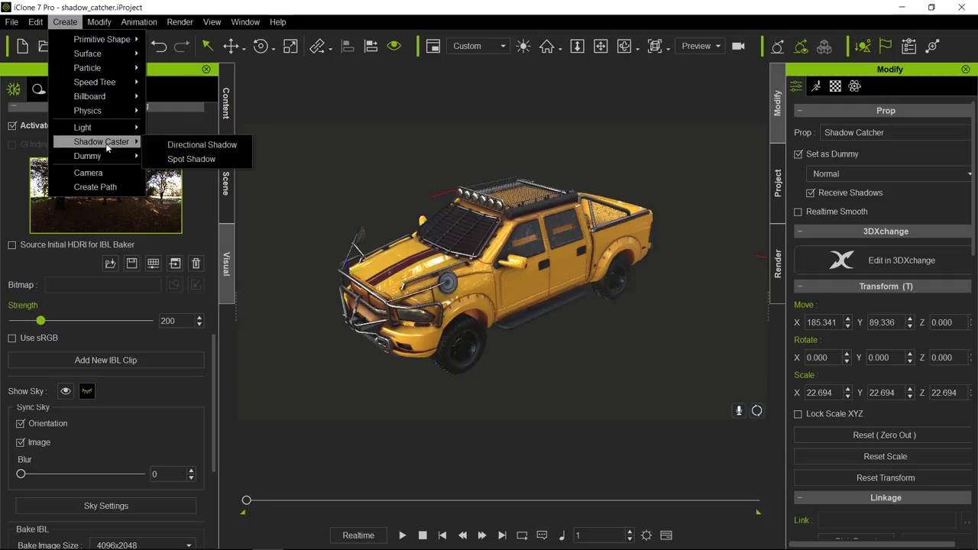
left_click(222, 148)
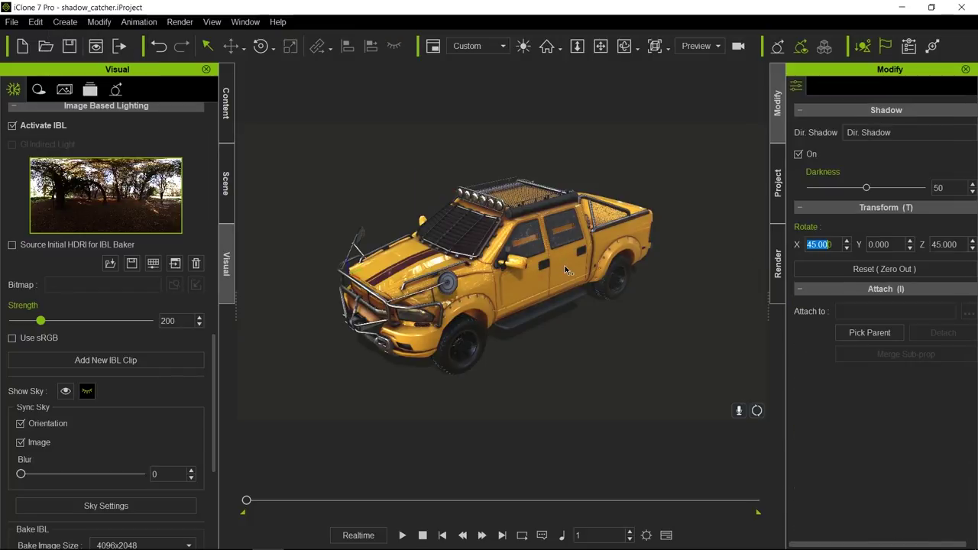
Rotate the directional shadow to about X 54, Y 14, Z 119 so the truck's shadow falls beyond its front end
left_click(526, 260)
key("e")
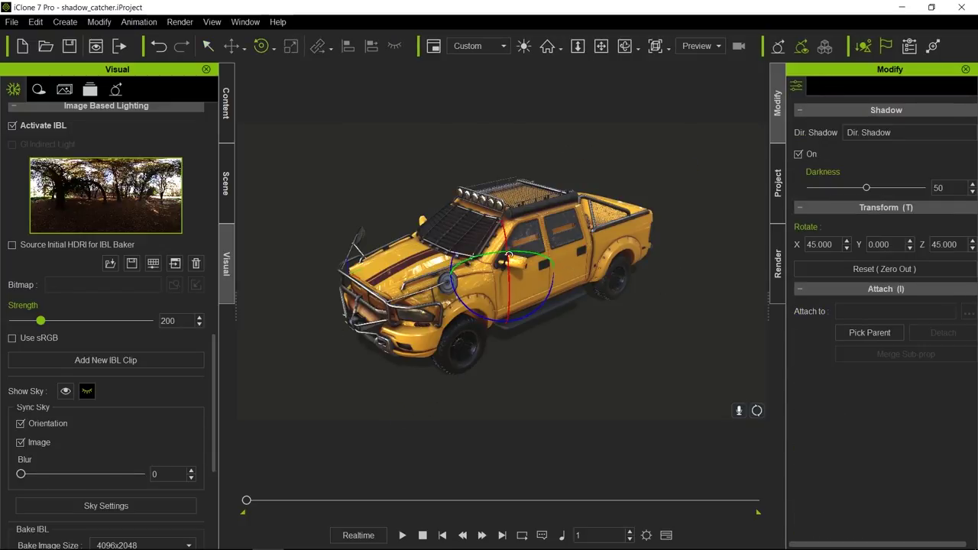
left_click_drag(497, 260, 531, 255)
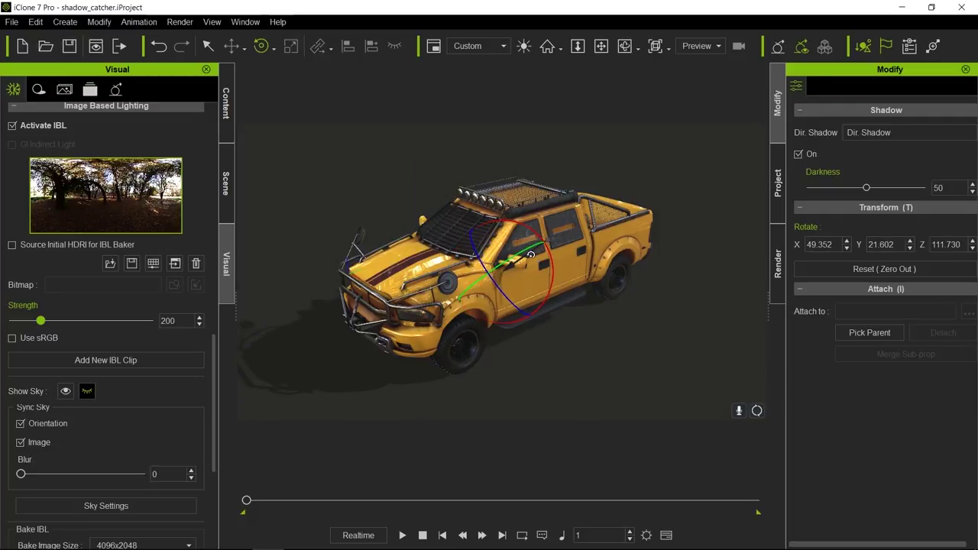
left_click(533, 260)
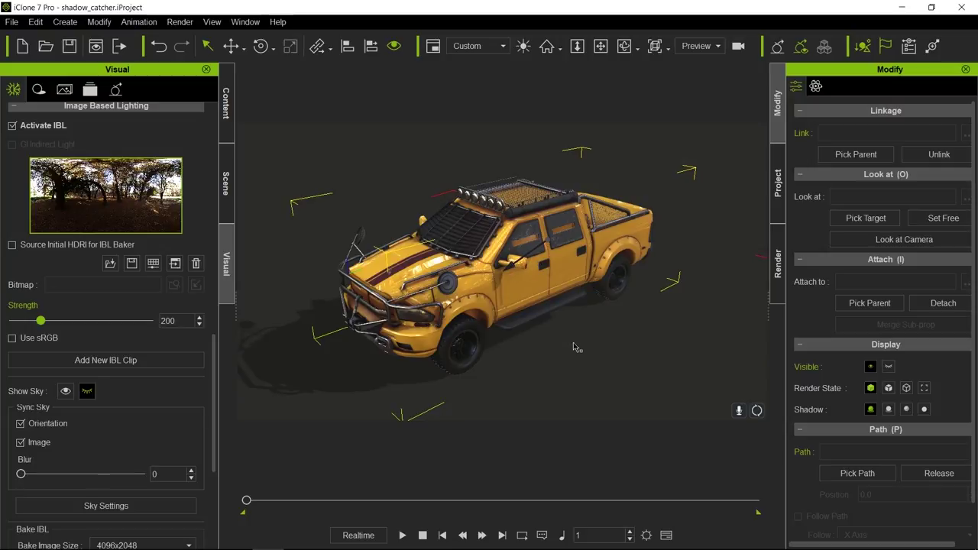
left_click(608, 352)
left_click(526, 252)
key("e")
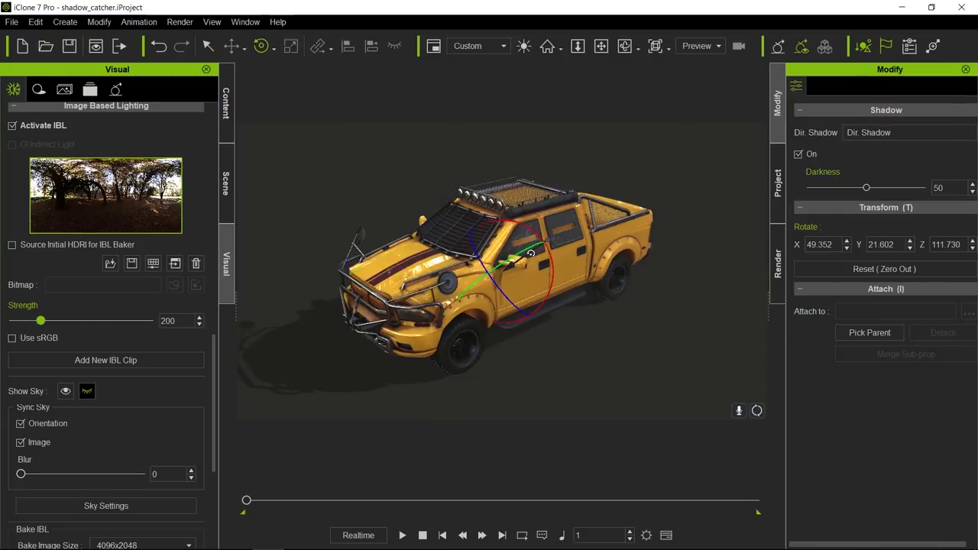
left_click_drag(533, 262, 535, 265)
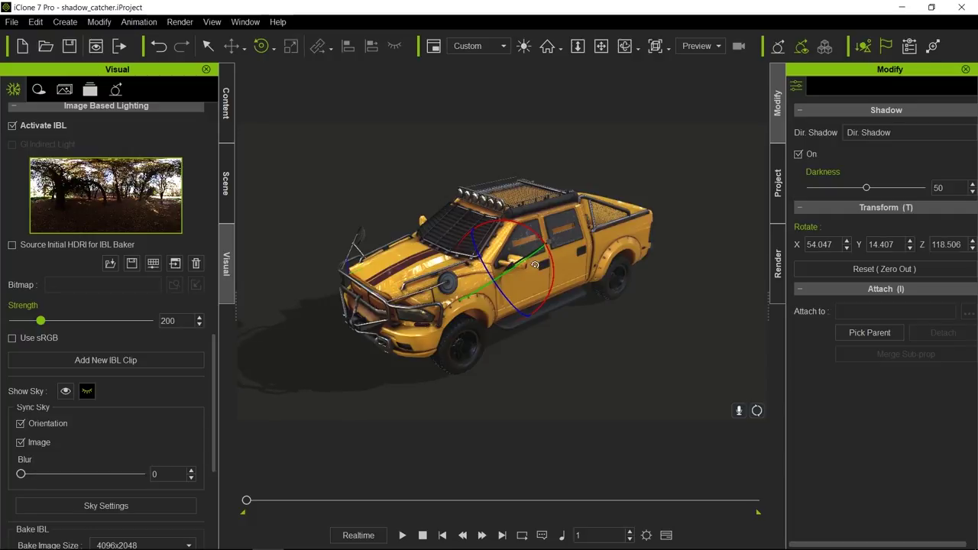
left_click(305, 336)
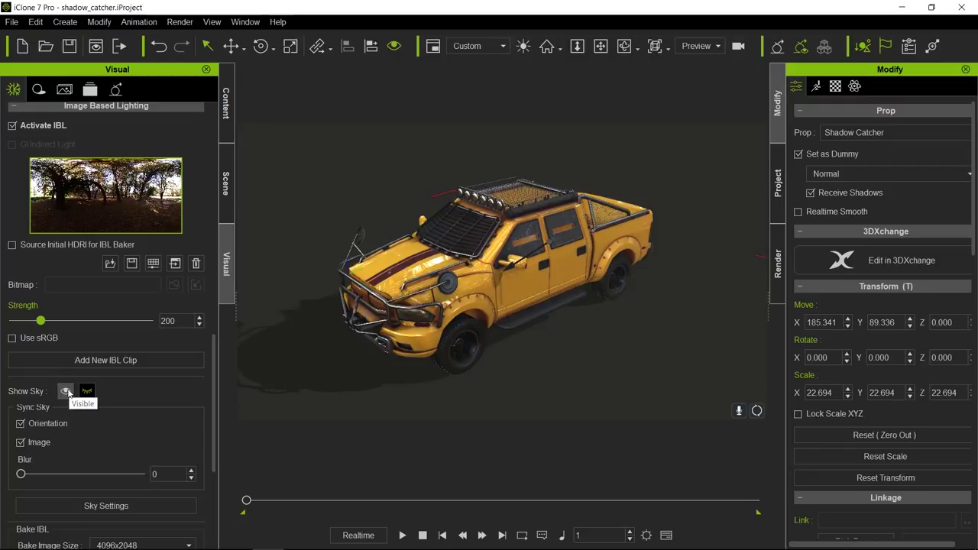
Make the image-based lighting sky visible and load the Derelict_Warehouse_E1 HDR file as its image
left_click(66, 391)
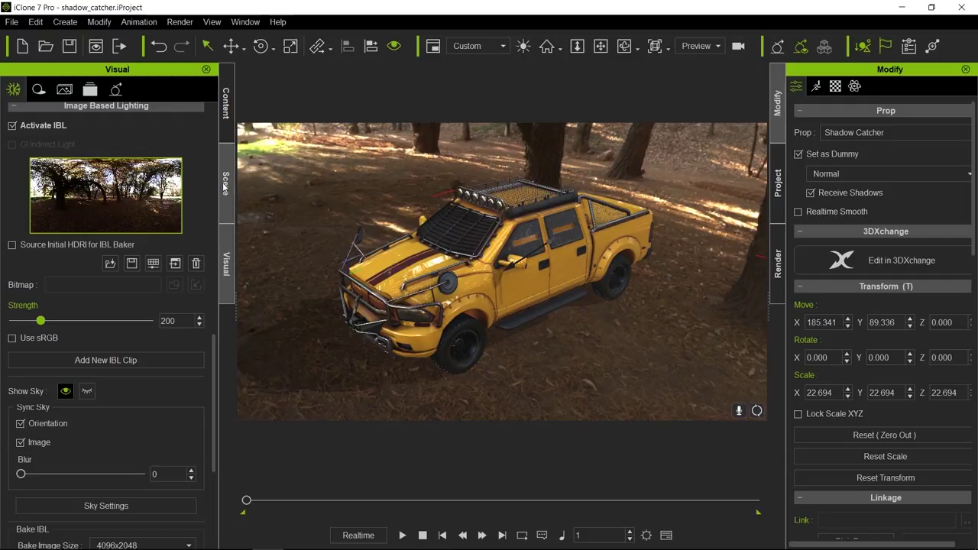
left_click(110, 265)
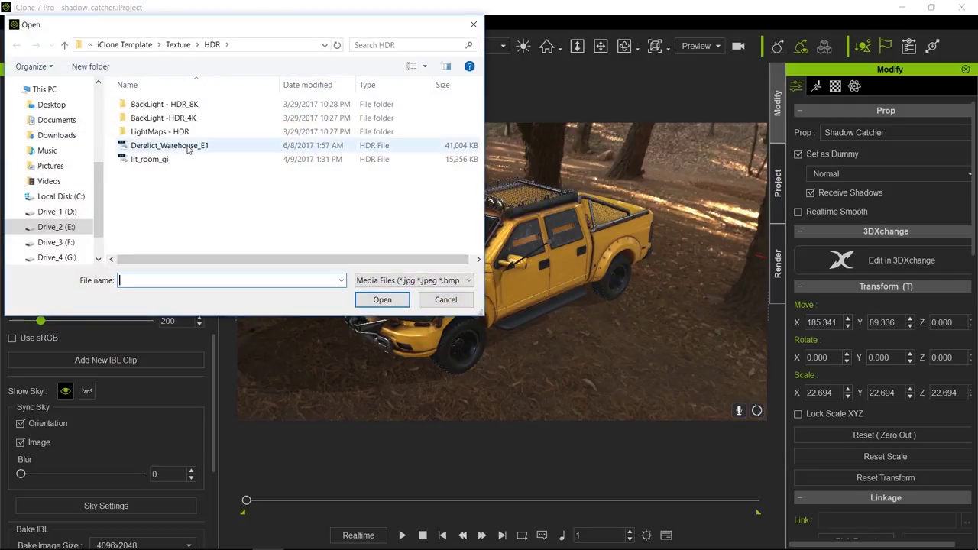
double_click(187, 146)
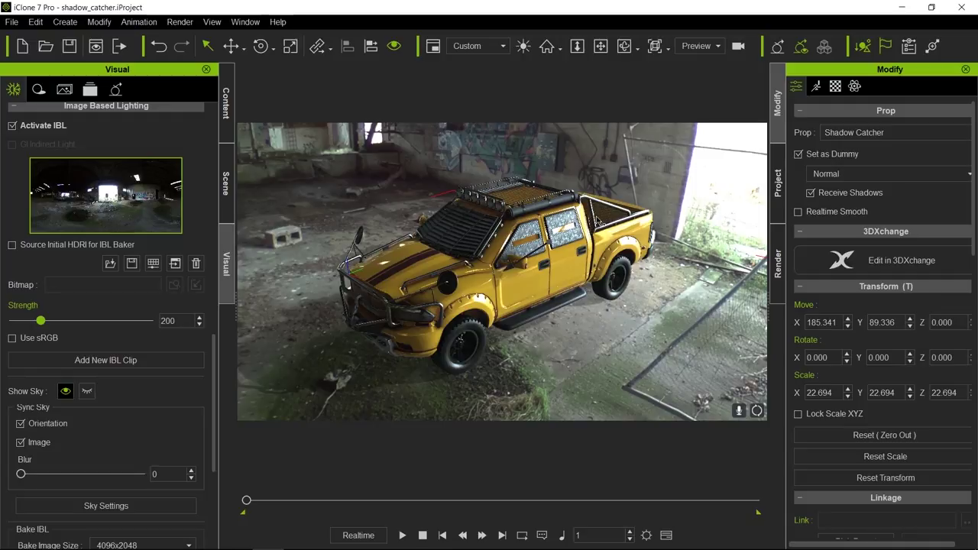
Examine how the truck sits in the warehouse backdrop from several camera angles
right_click_drag(409, 264, 362, 280)
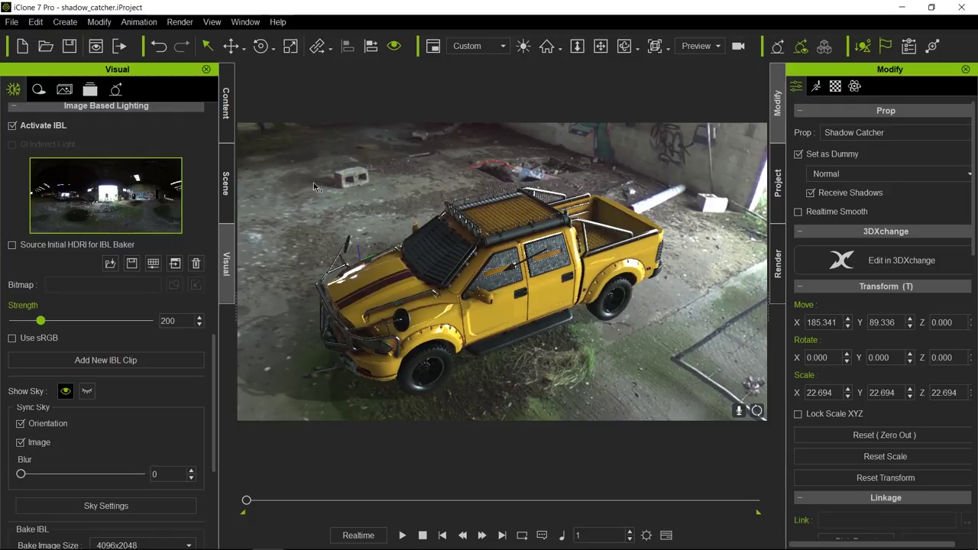
right_click_drag(512, 203, 440, 191)
right_click_drag(568, 198, 585, 211)
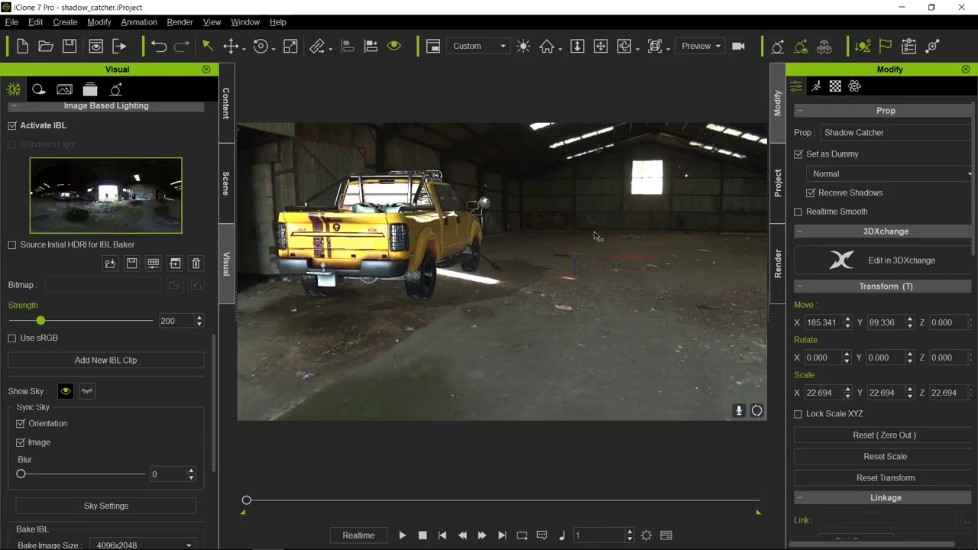
right_click_drag(560, 252, 644, 380)
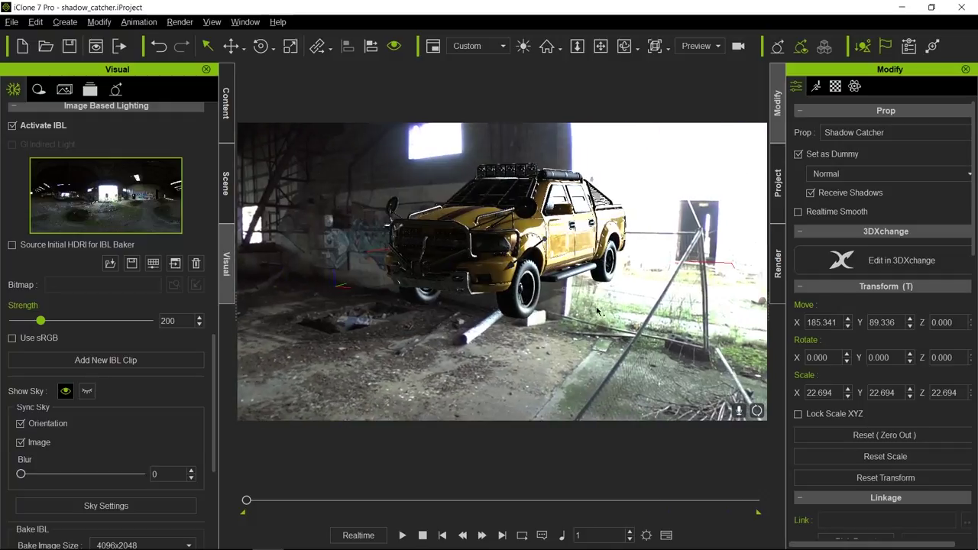
right_click_drag(560, 327, 469, 340)
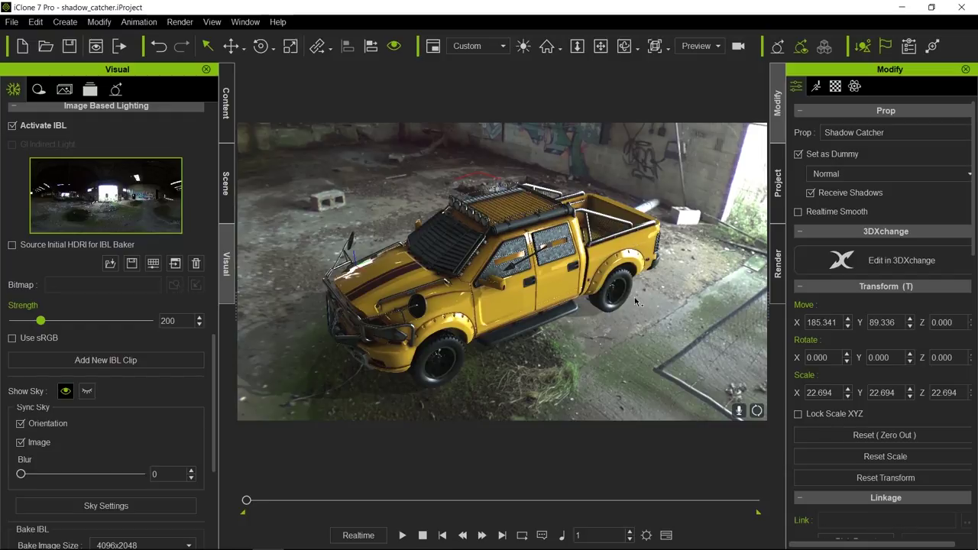
right_click_drag(631, 336, 626, 314)
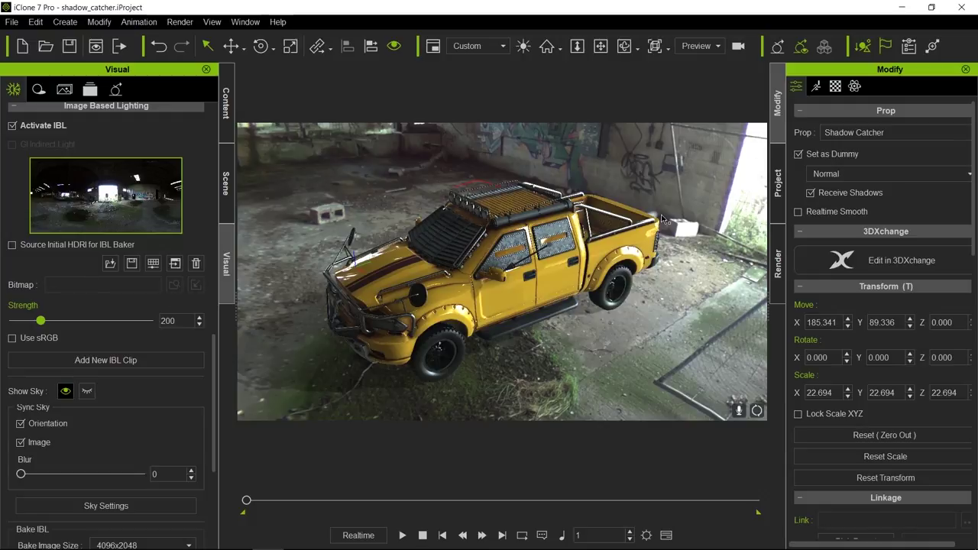
Set the directional shadow's darkness to 82
left_click(227, 177)
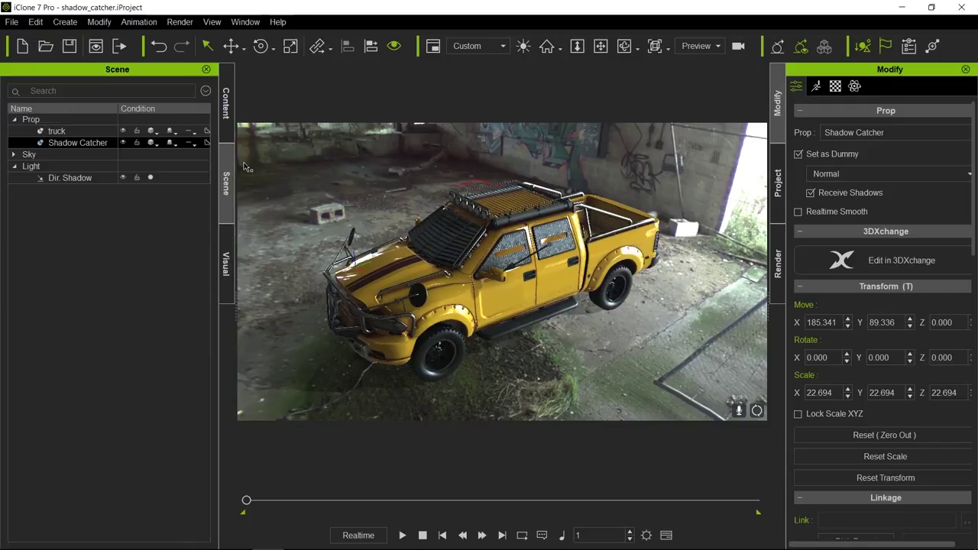
left_click(90, 178)
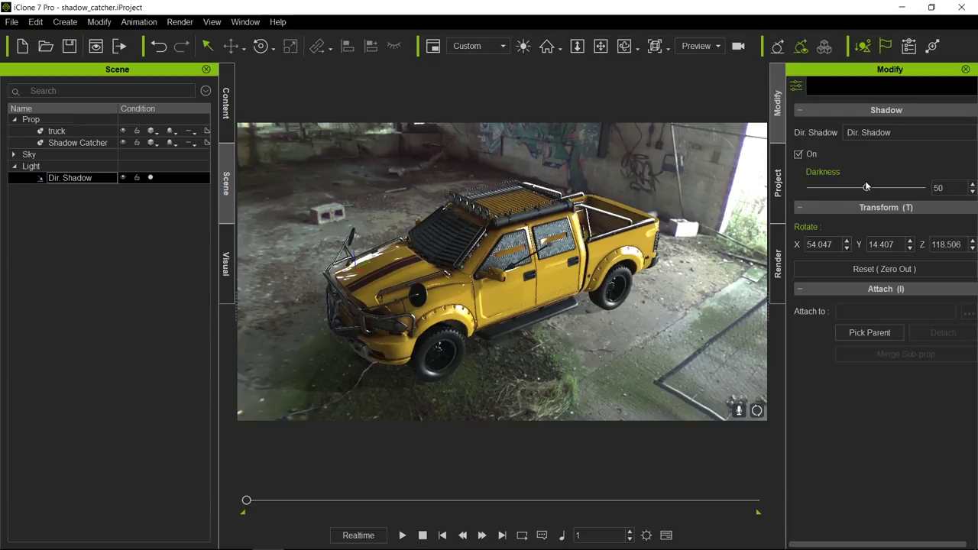
left_click_drag(869, 189, 904, 189)
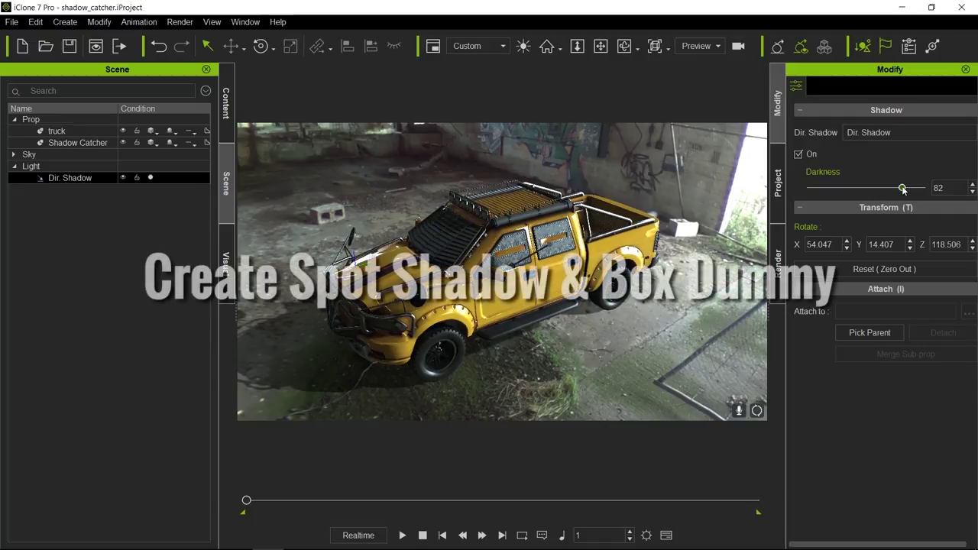
Delete the directional shadow and create a spot shadow caster in its place
double_click(103, 180)
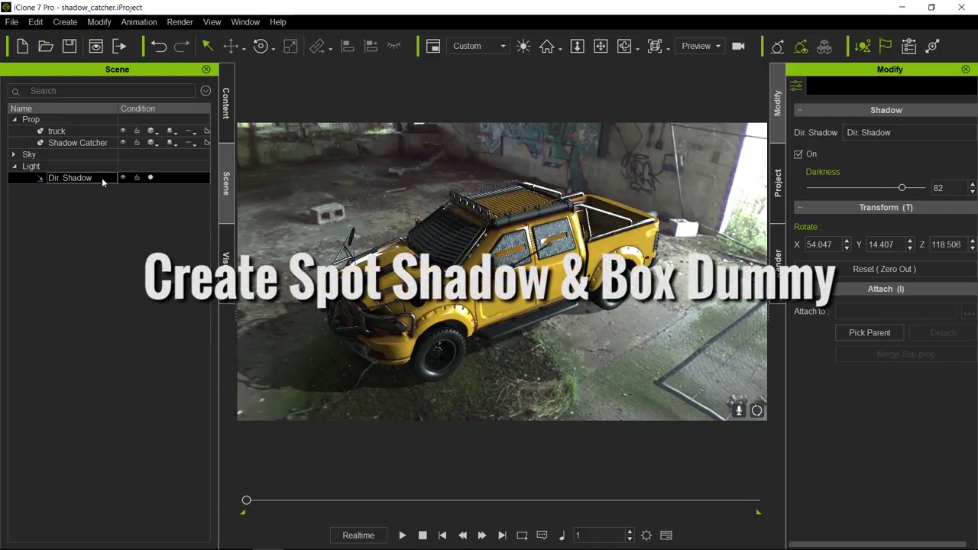
key("Delete")
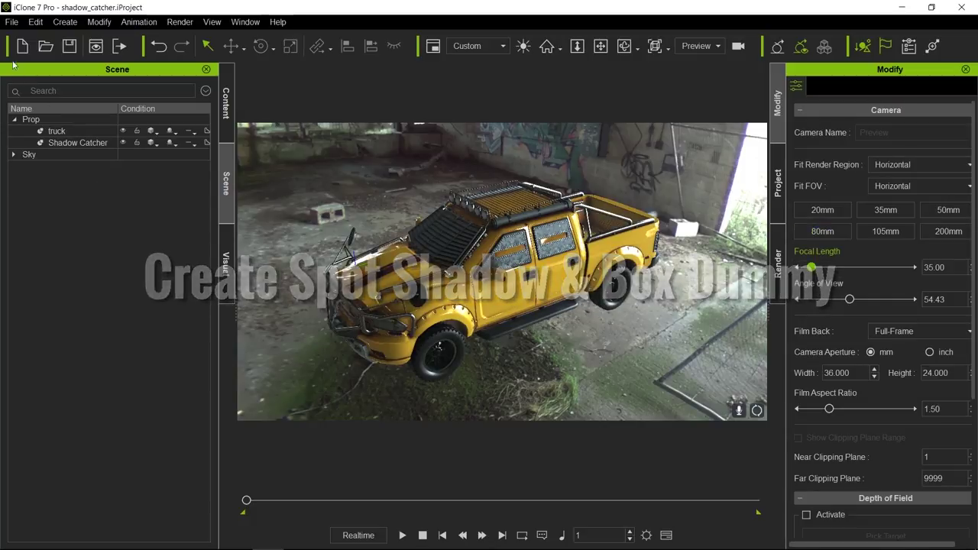
left_click(65, 22)
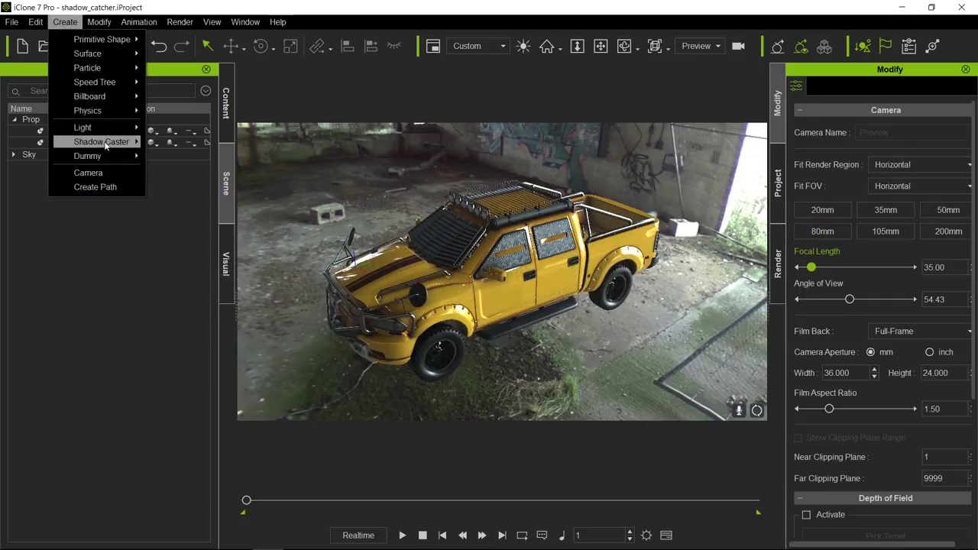
mouse_move(122, 141)
left_click(191, 159)
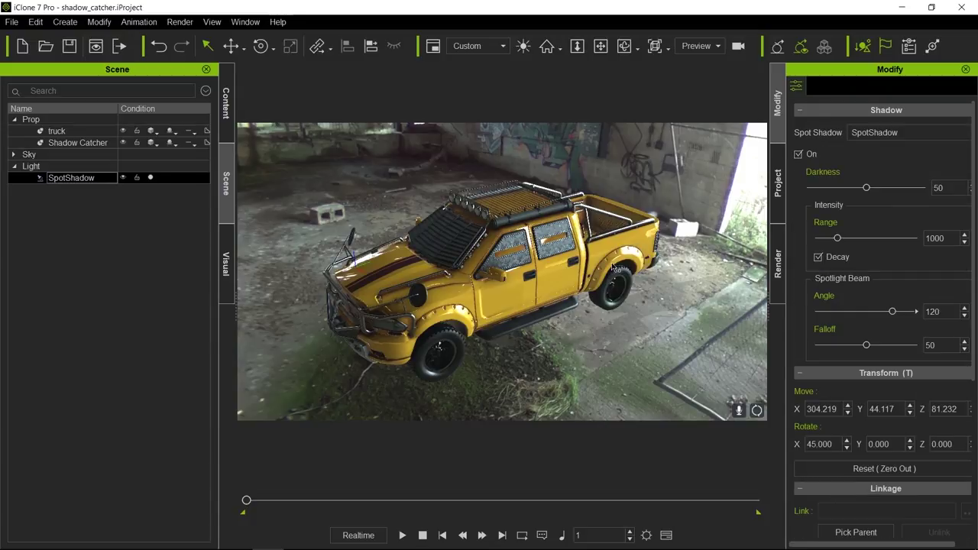
Place the spot shadow near the warehouse opening at about X 444, Y 386 and rotate it to about X 292, Y 11, Z 335
key("w")
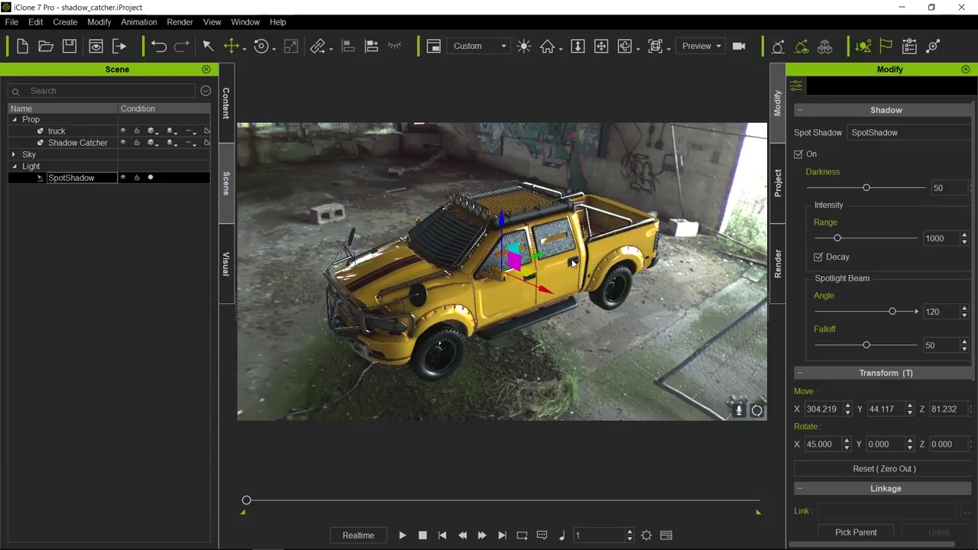
left_click_drag(584, 263, 724, 196)
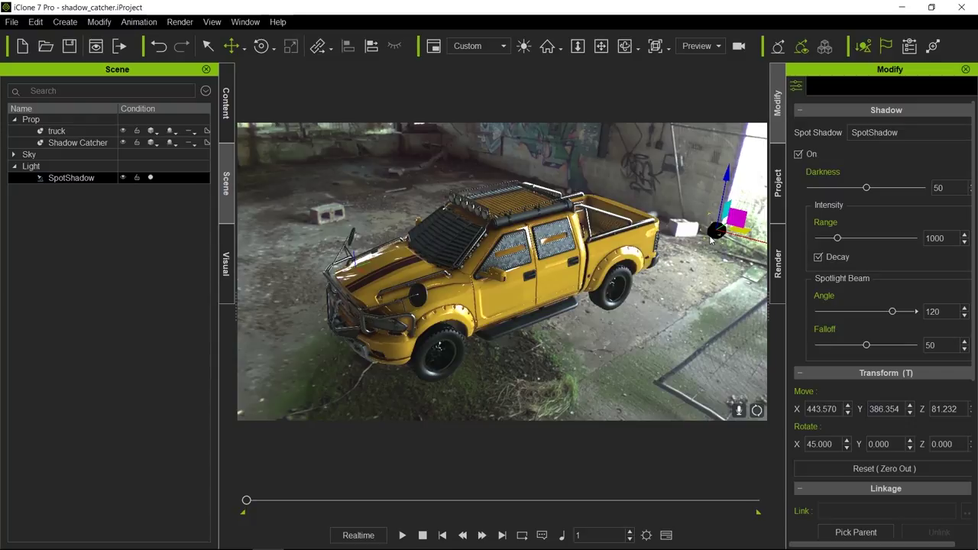
key("e")
left_click_drag(694, 240, 712, 178)
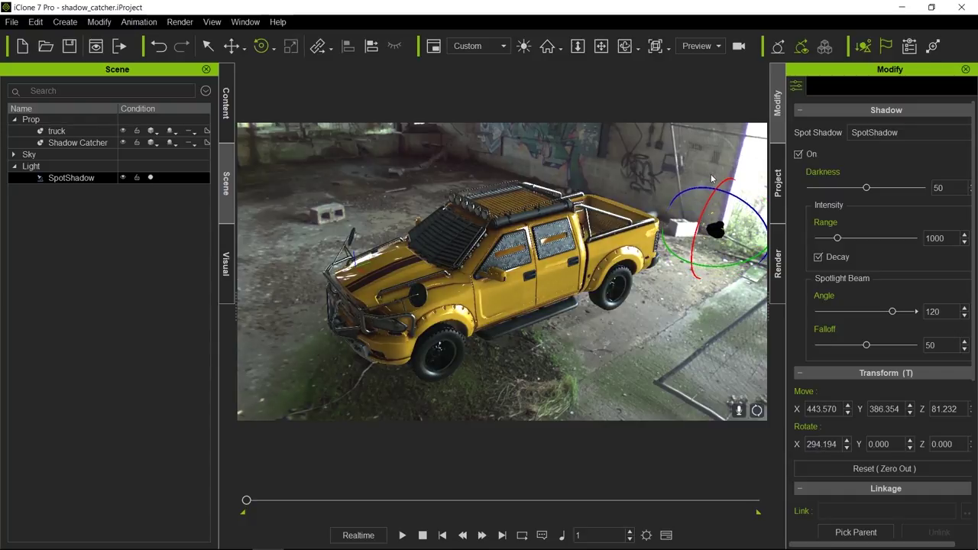
left_click_drag(746, 262, 733, 262)
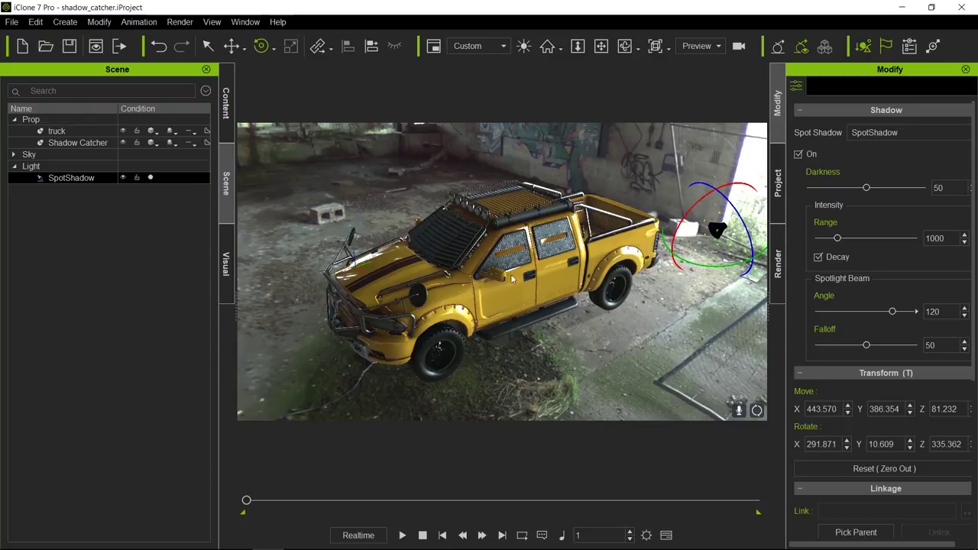
Hide the truck and create a primitive box in the scene
left_click(123, 131)
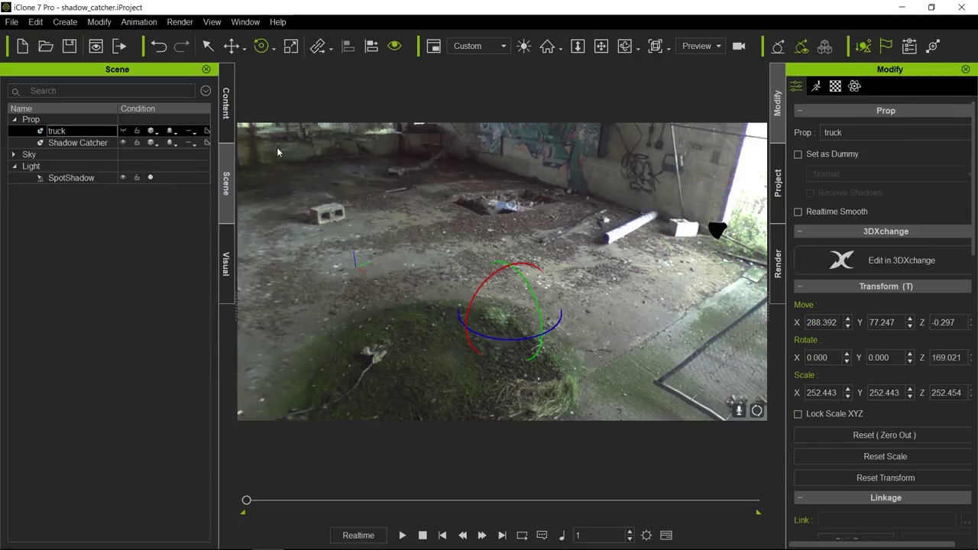
left_click(74, 23)
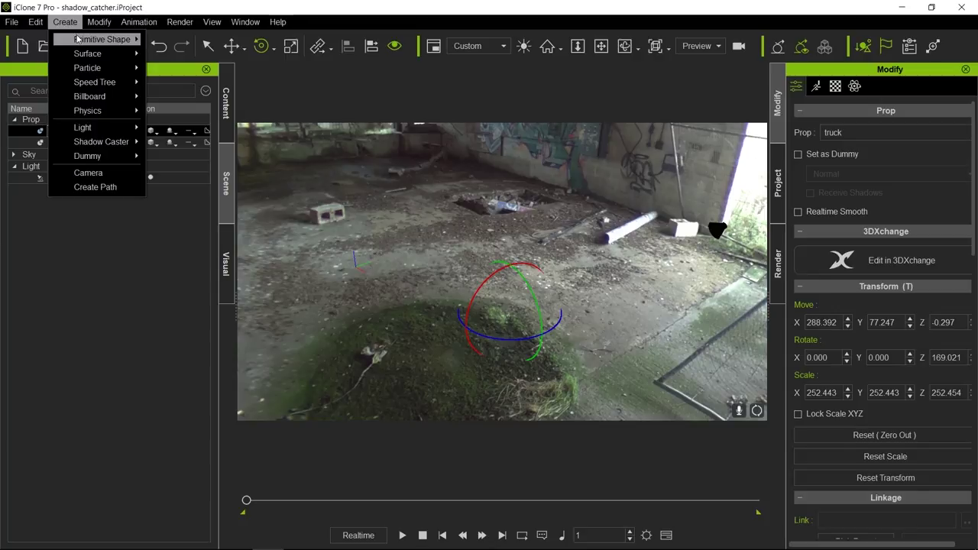
mouse_move(126, 39)
left_click(176, 39)
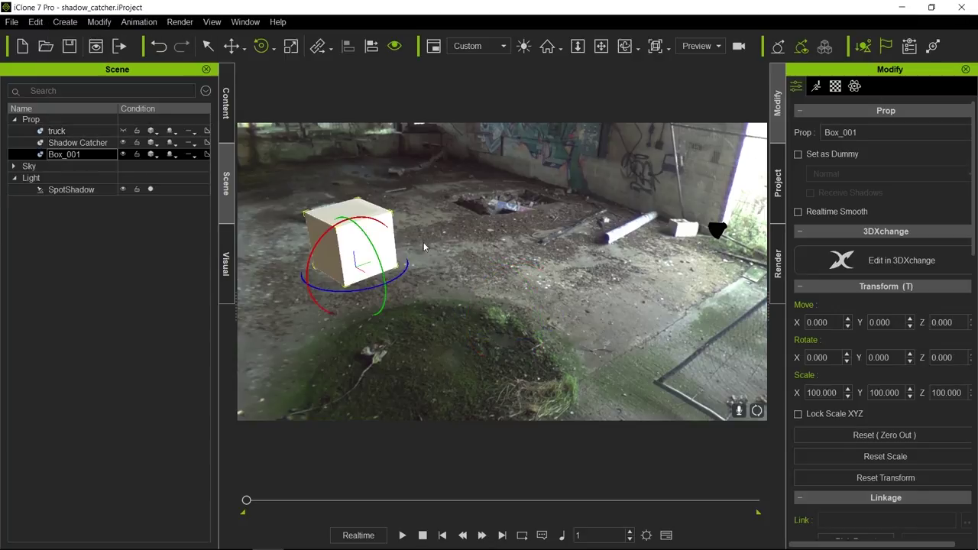
Move the box to about X 380, Y 182 and scale it to about X 35.7, Y 66.5, Z 31
key("w")
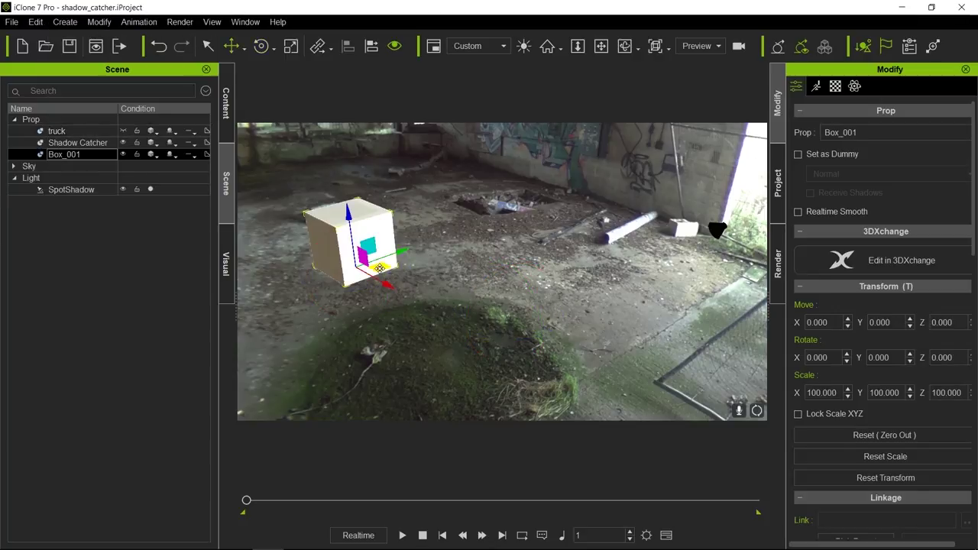
left_click_drag(378, 266, 627, 302)
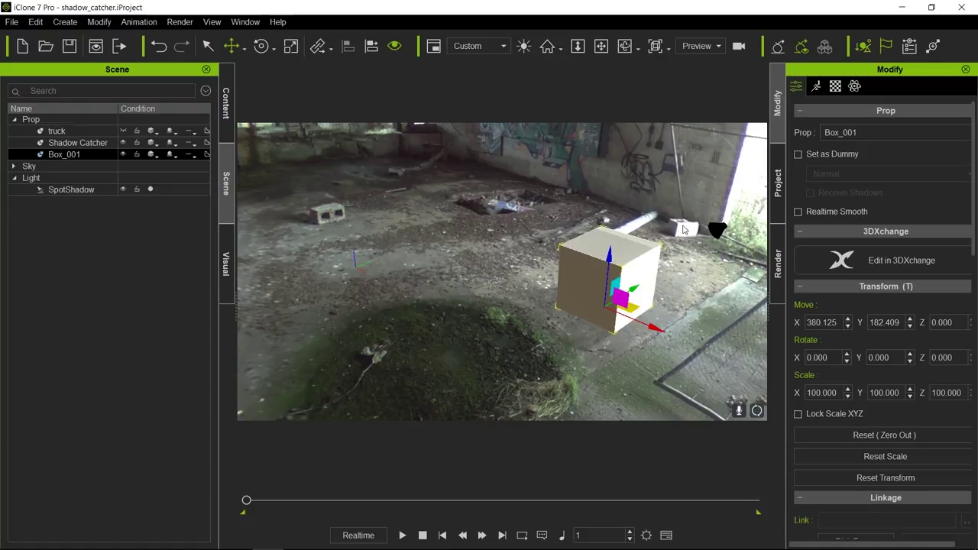
key("e")
key("r")
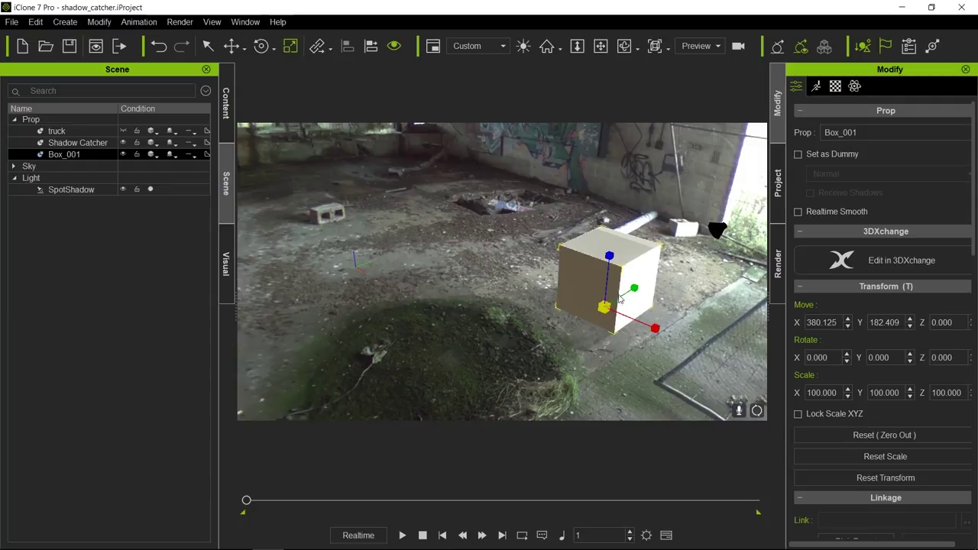
left_click_drag(604, 306, 392, 396)
left_click_drag(638, 289, 610, 273)
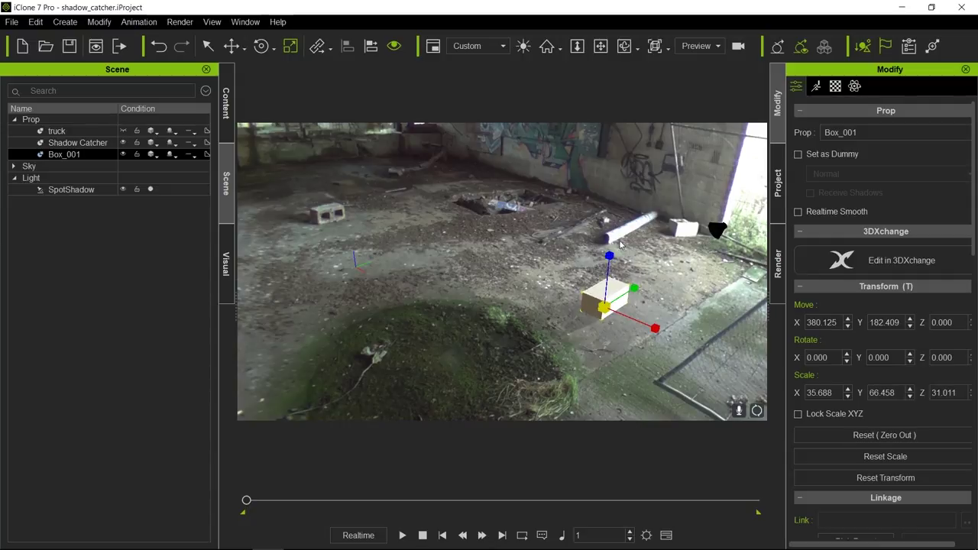
Rotate the box to about Z 334 and move it to about X 376, Y 264
key("e")
left_click_drag(635, 333, 630, 331)
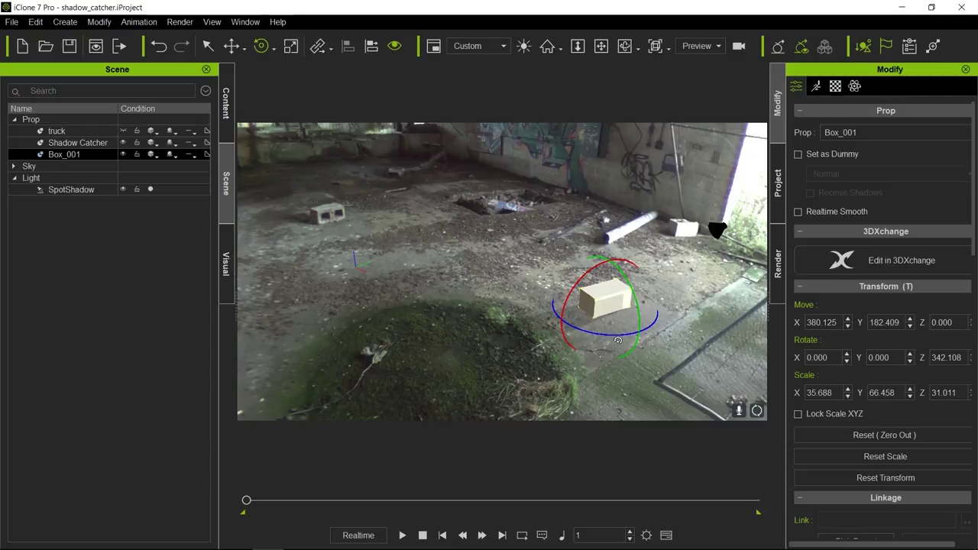
left_click_drag(621, 334, 616, 334)
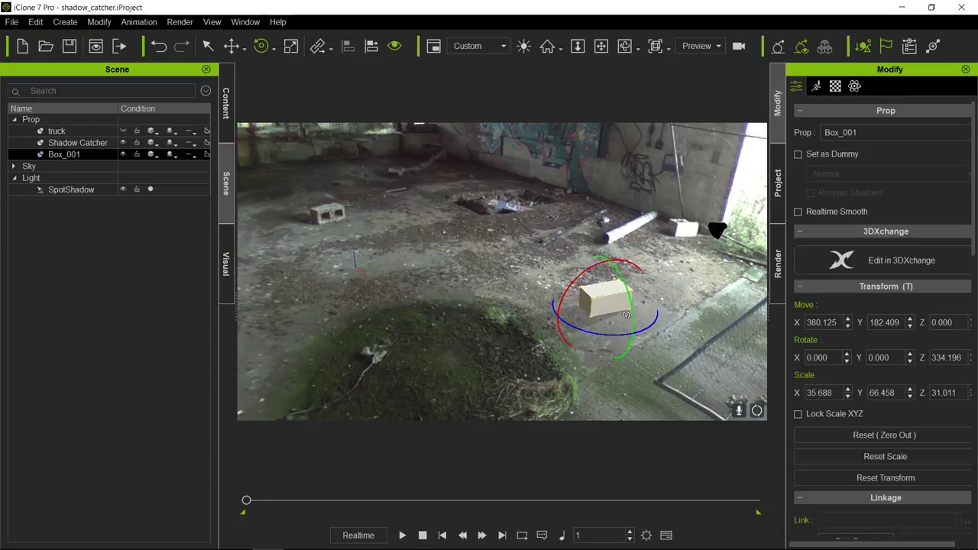
key("w")
left_click_drag(635, 309, 664, 284)
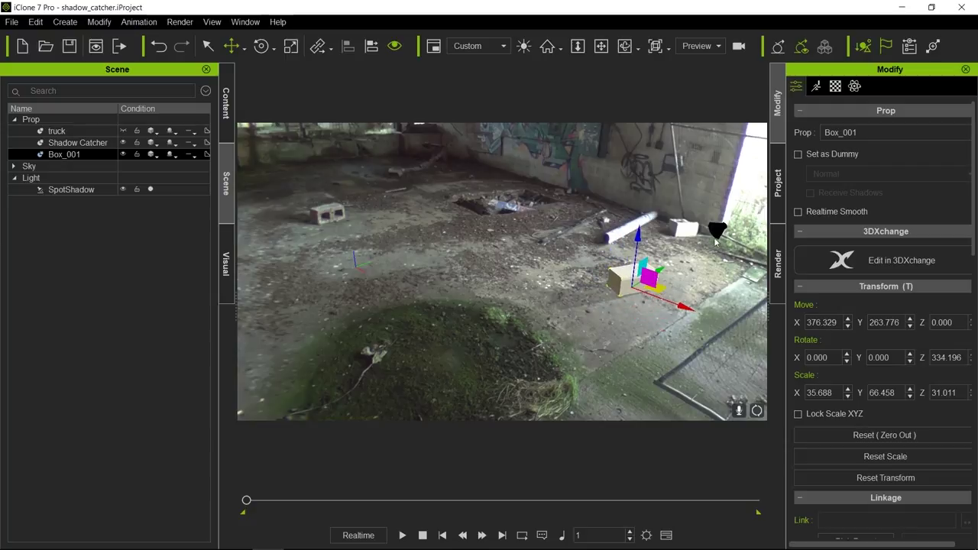
Move the spot shadow to about X 497, Y 409 and set its darkness to 85, range to 2568 and beam angle to 170
left_click(721, 231)
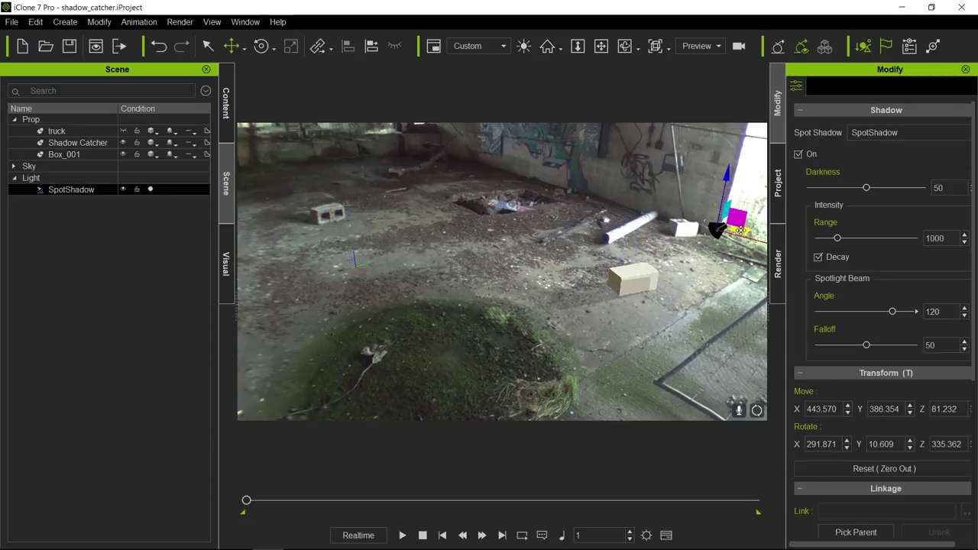
left_click_drag(740, 230, 782, 237)
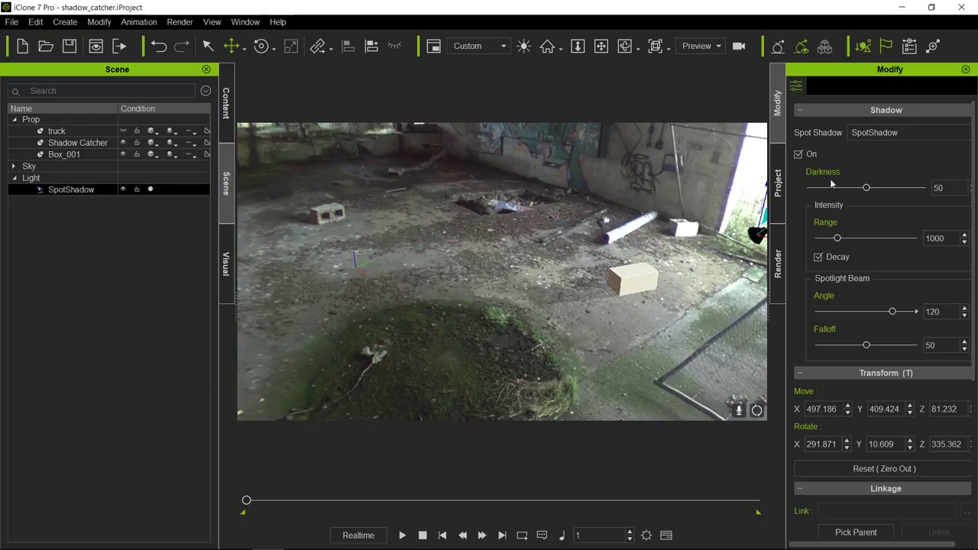
left_click_drag(866, 187, 906, 188)
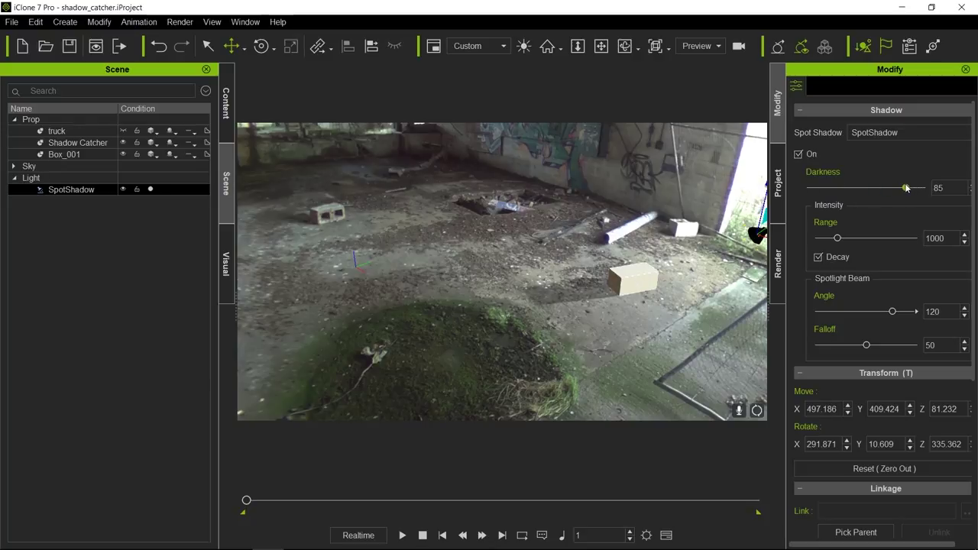
left_click_drag(839, 239, 868, 238)
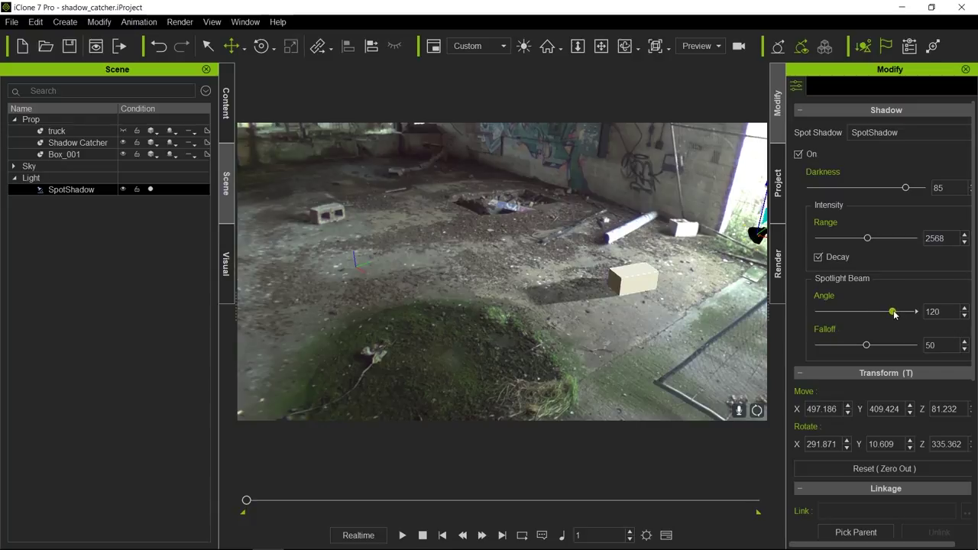
left_click_drag(894, 313, 931, 318)
key("Return")
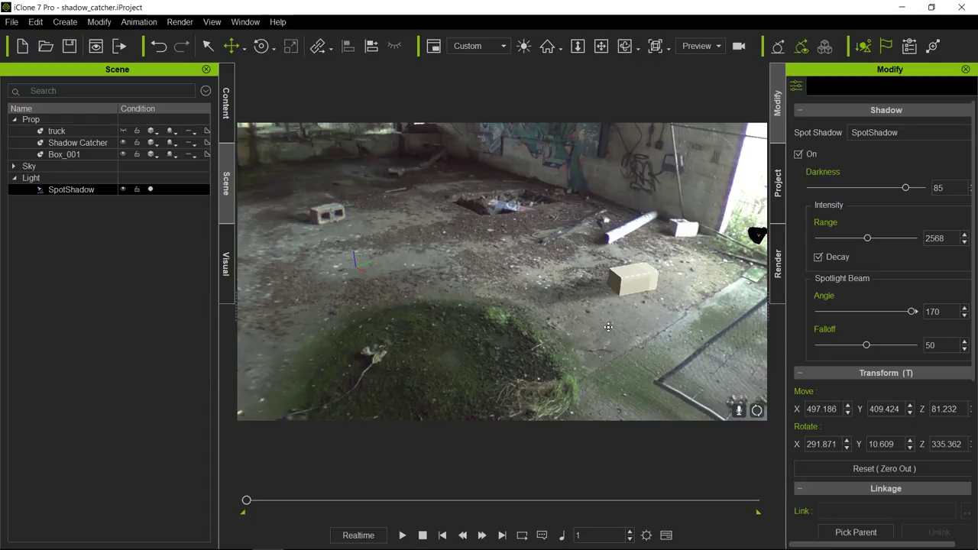
Reposition the spot shadow beyond the warehouse opening at about X 539, Y 390, Z 109 to adjust the box's shadow
left_click_drag(604, 319, 652, 320)
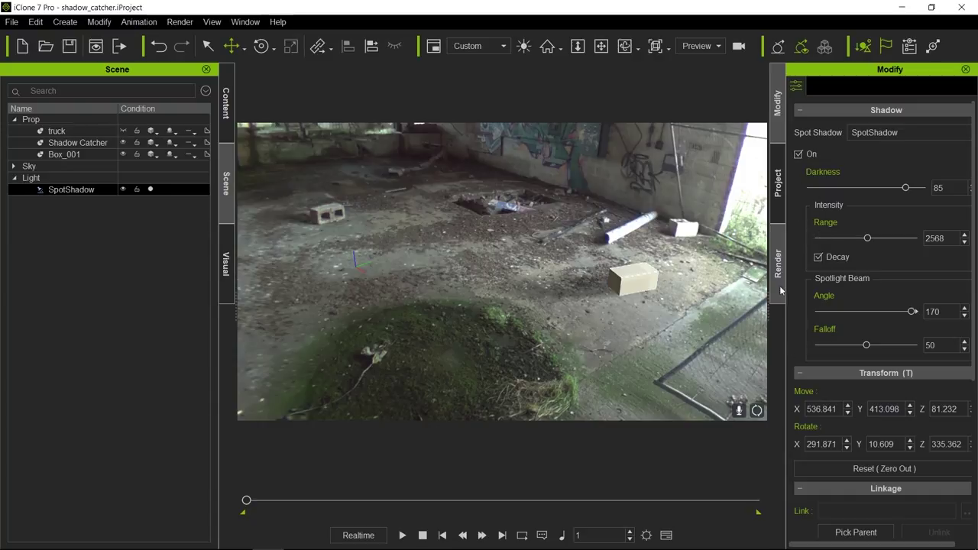
left_click_drag(694, 318, 749, 241)
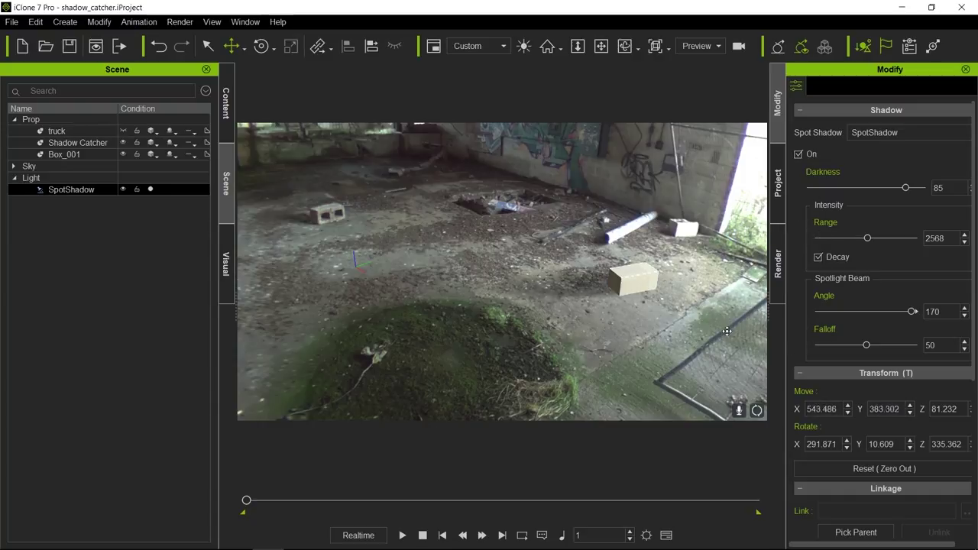
left_click_drag(740, 314, 715, 246)
mouse_move(698, 310)
left_mouse_down()
mouse_move(711, 287)
mouse_move(712, 303)
left_mouse_up()
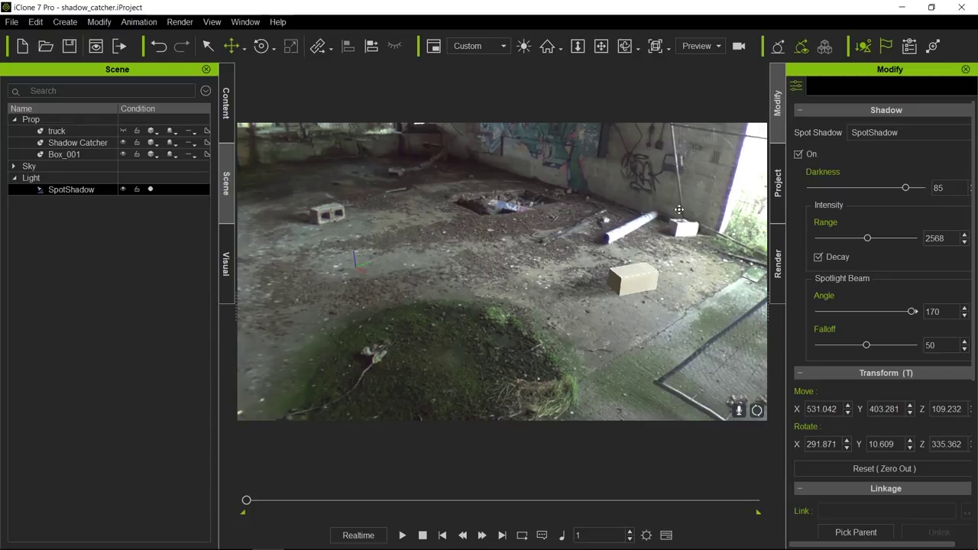
mouse_move(685, 334)
left_mouse_down()
mouse_move(694, 335)
mouse_move(690, 347)
left_mouse_up()
left_click_drag(686, 289, 701, 295)
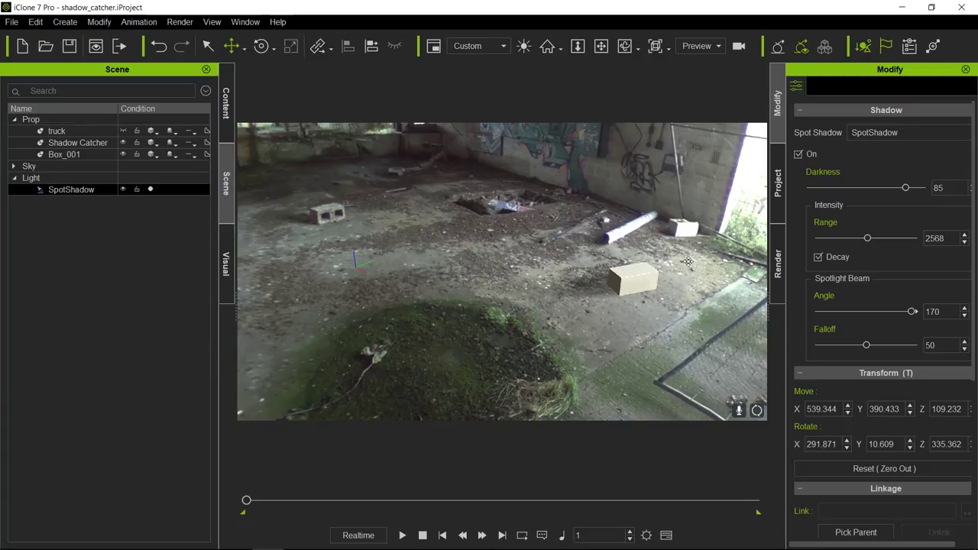
Set the global shadow darkness multiplier to 90 and move the spot shadow to about X 552, Y 378, Z 125
left_click(226, 260)
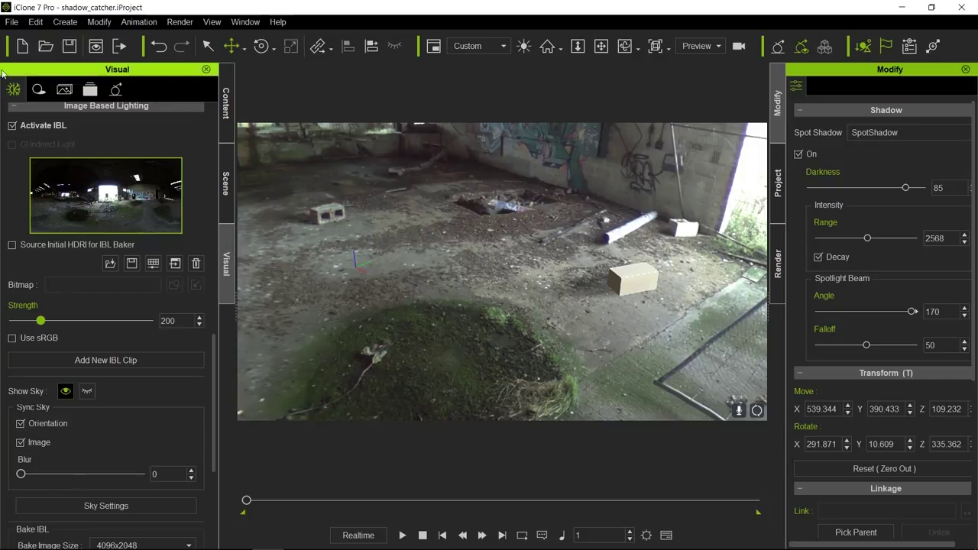
left_click(38, 89)
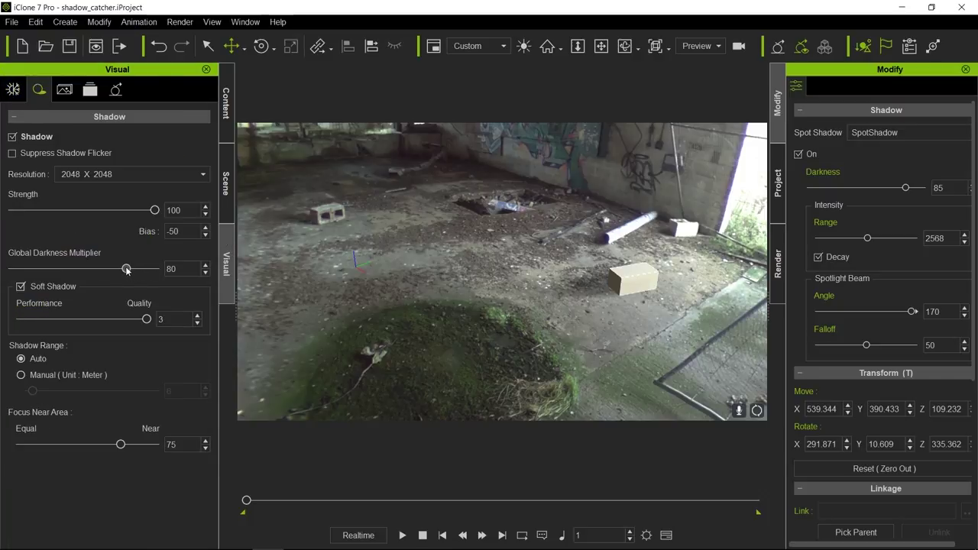
left_click_drag(126, 269, 140, 268)
right_click_drag(697, 294, 697, 294)
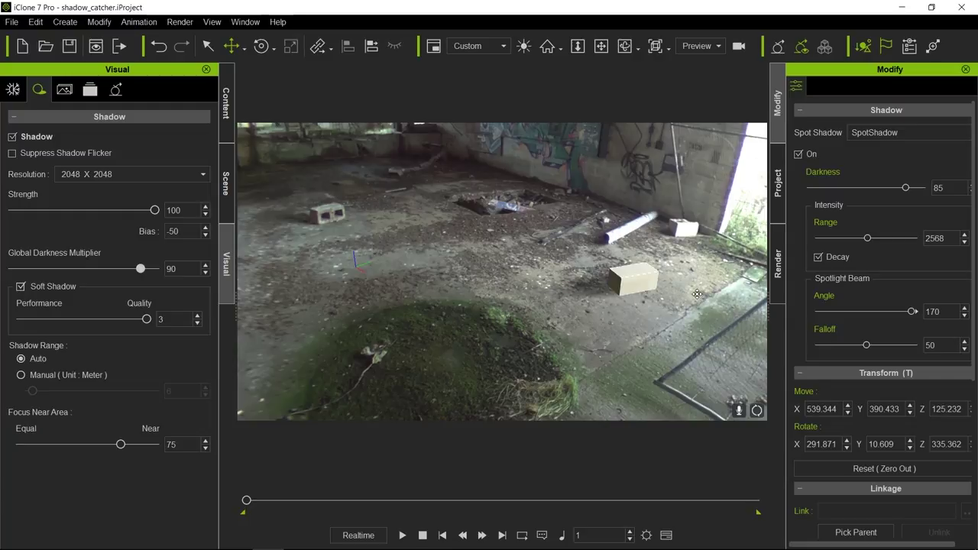
left_click_drag(710, 279, 714, 290)
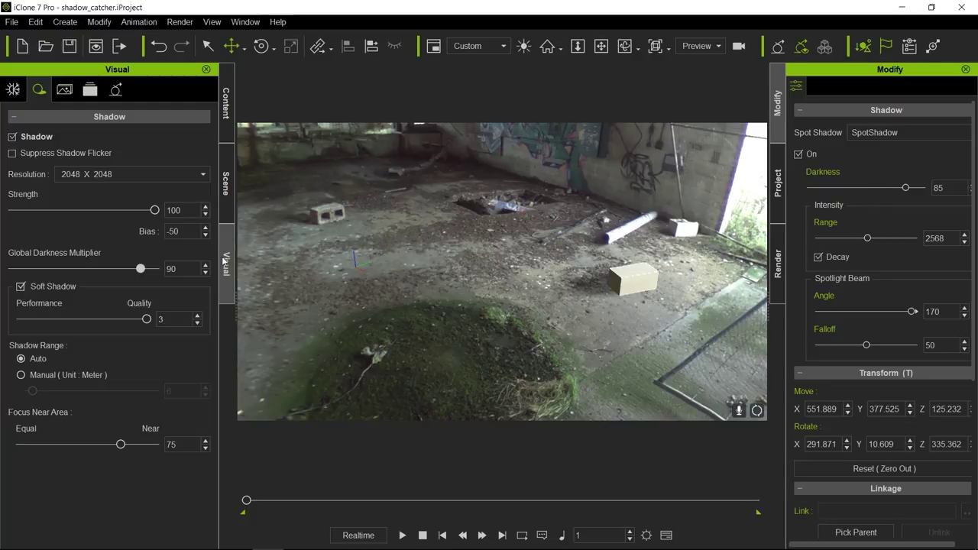
Turn off sky orientation syncing in the image-based lighting settings and clear the scene selection
left_click(13, 90)
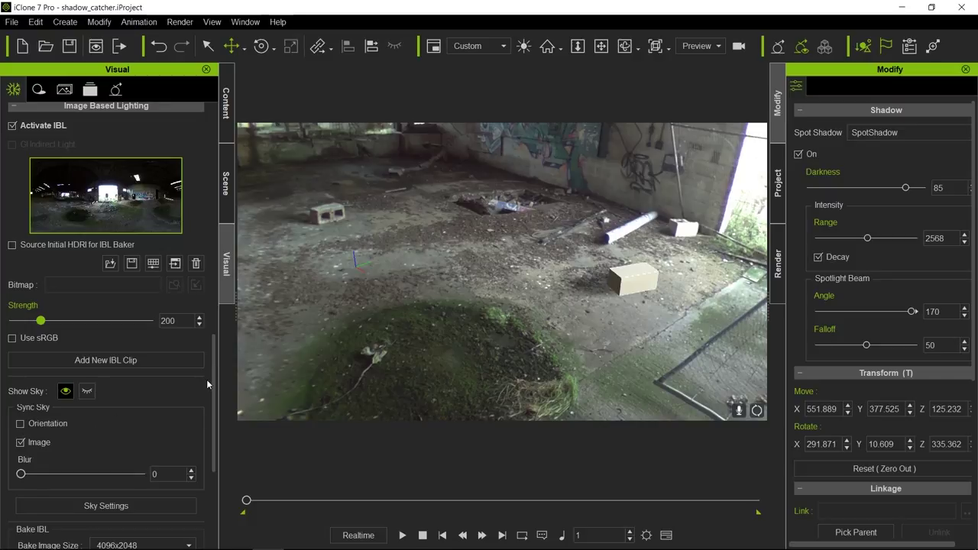
key("e")
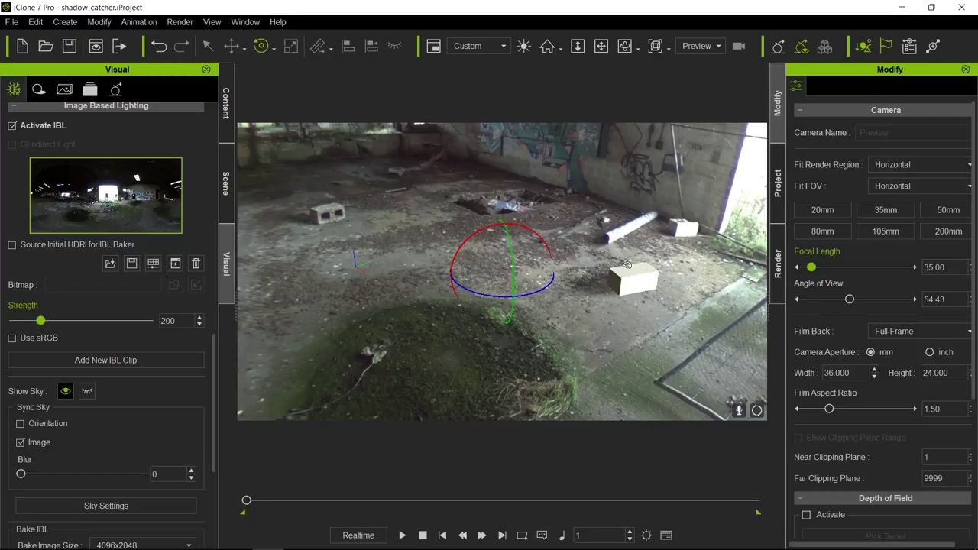
left_click(558, 245)
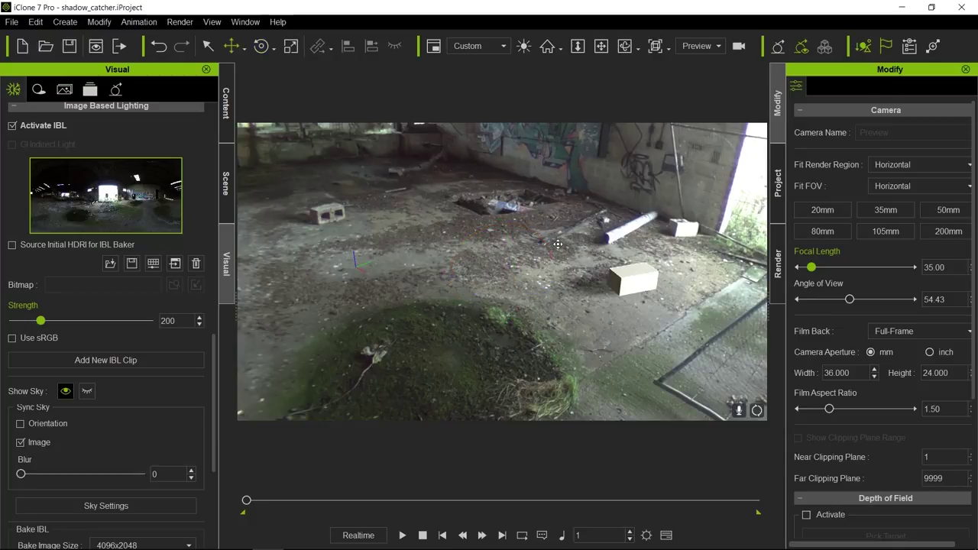
Hide the box, show the truck again and deselect it
left_click(224, 178)
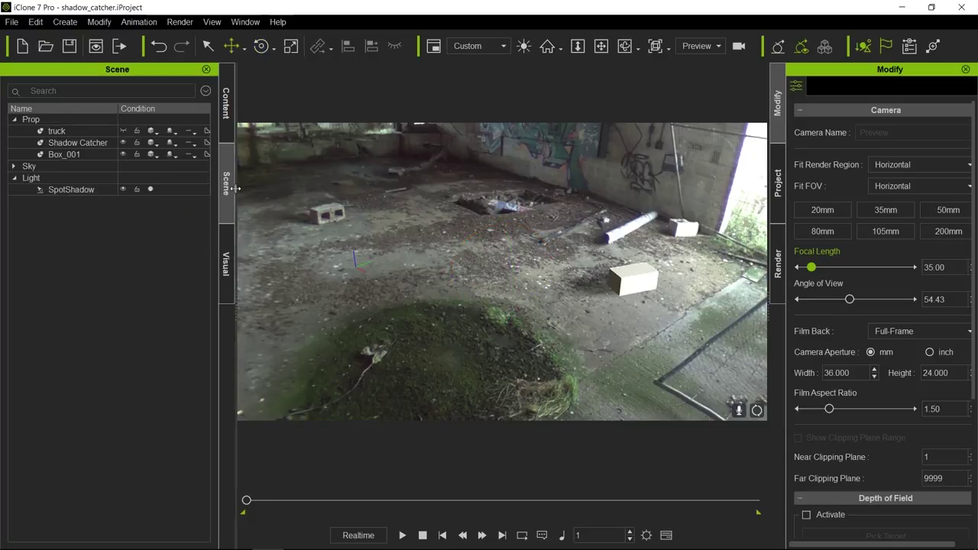
left_click(124, 156)
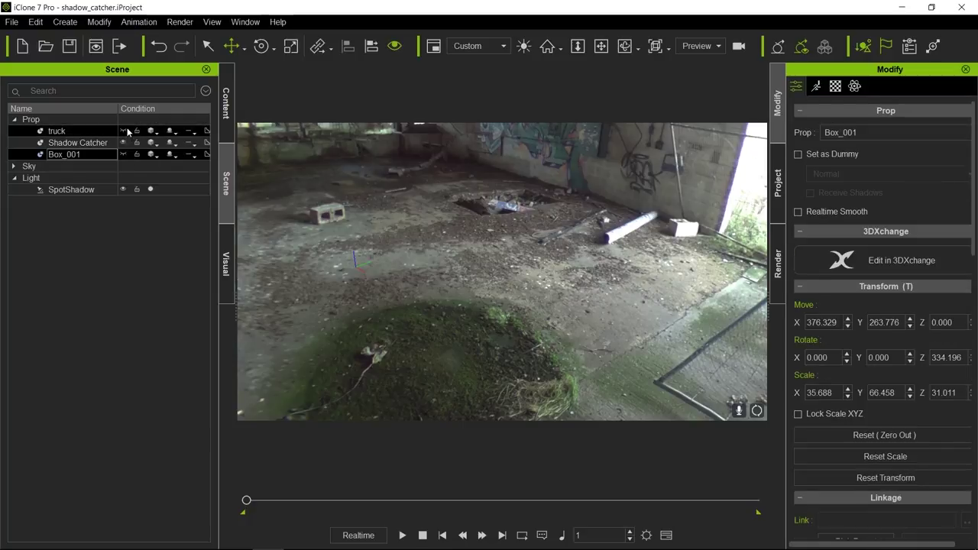
left_click(124, 131)
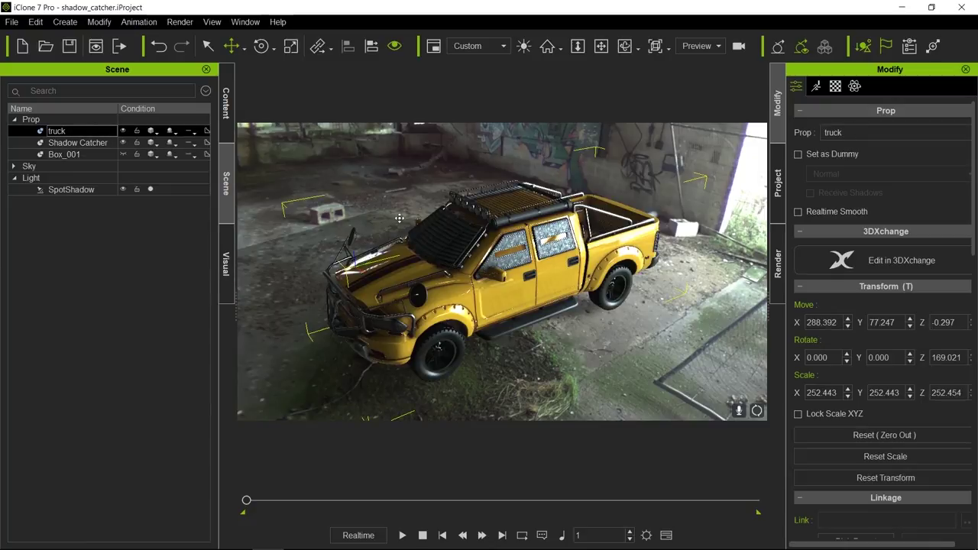
left_click(688, 145)
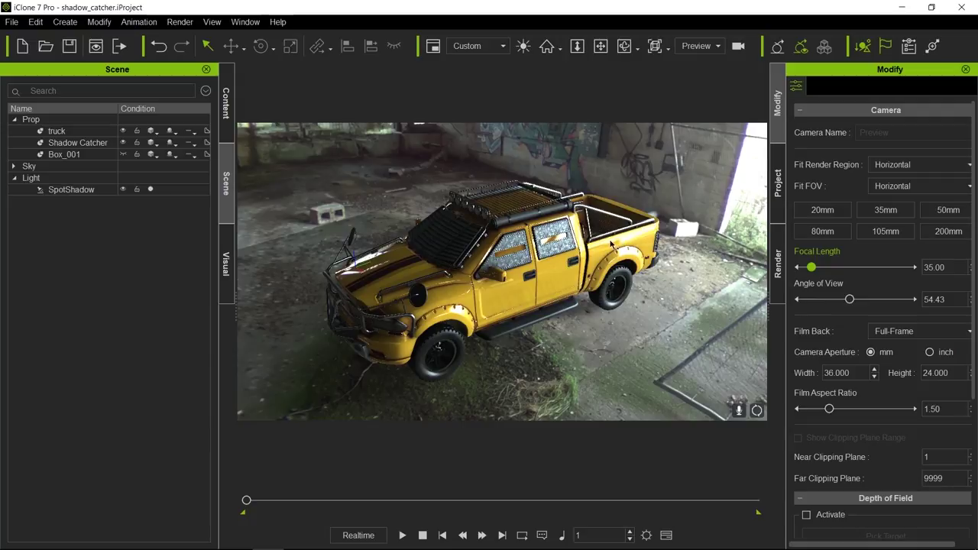
Scale the shadow catcher plane up uniformly to about 46.5
key("e")
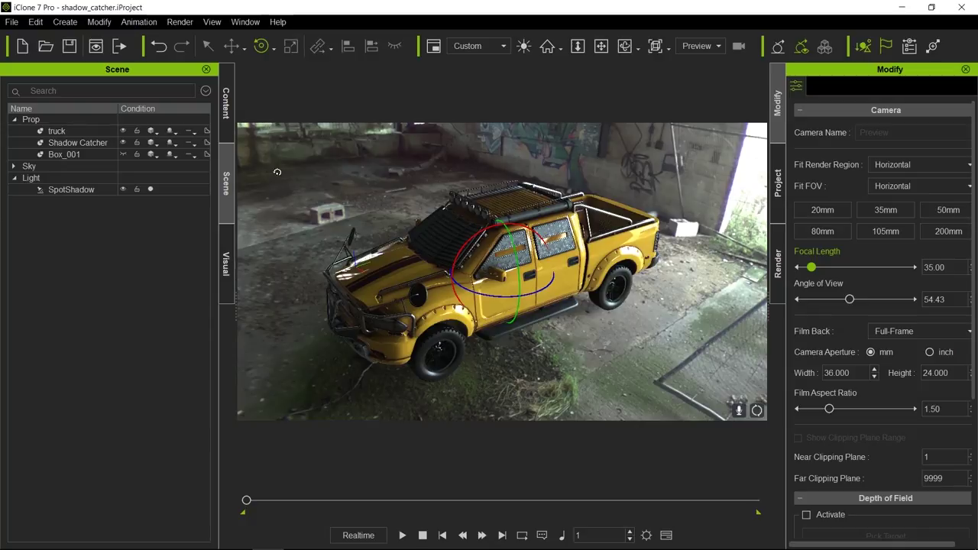
right_click_drag(315, 219, 315, 167)
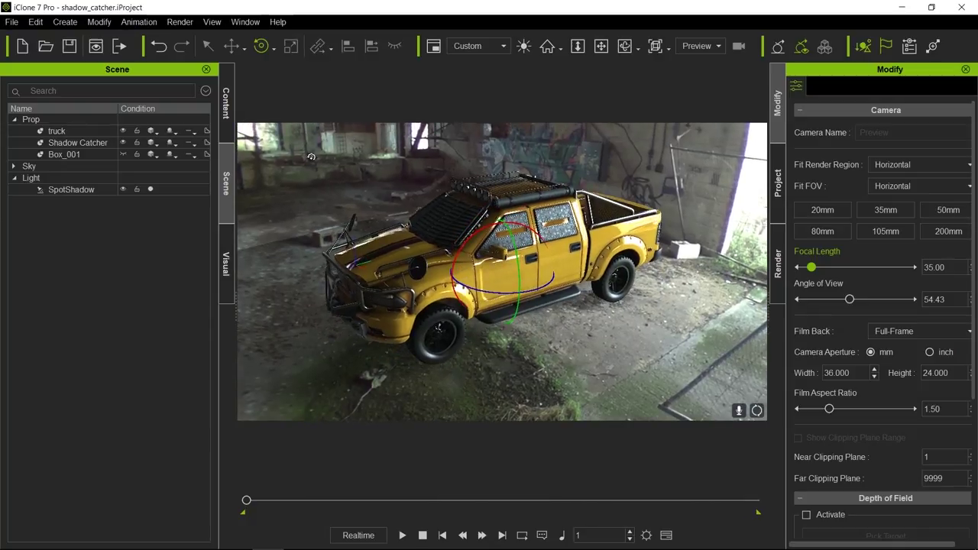
right_click_drag(459, 223, 460, 237)
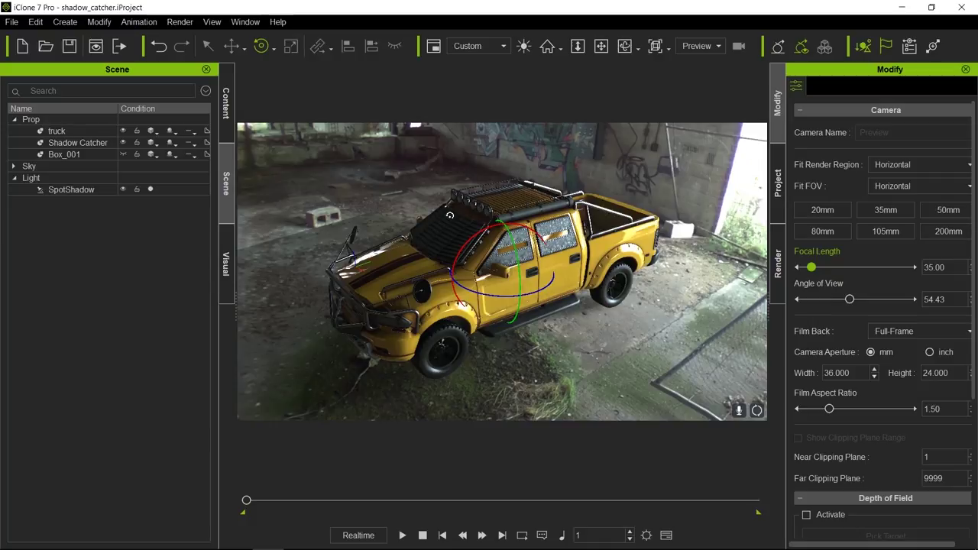
key("q")
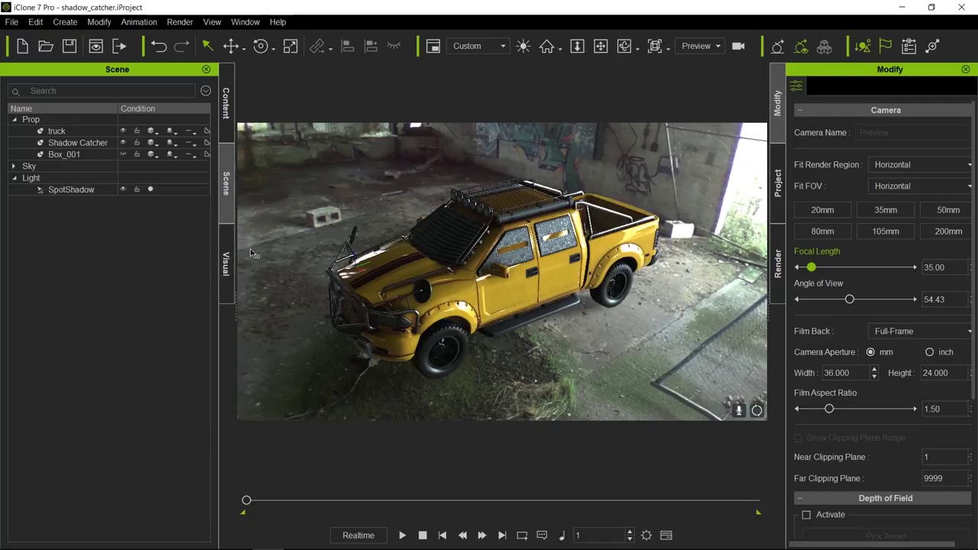
left_click(84, 144)
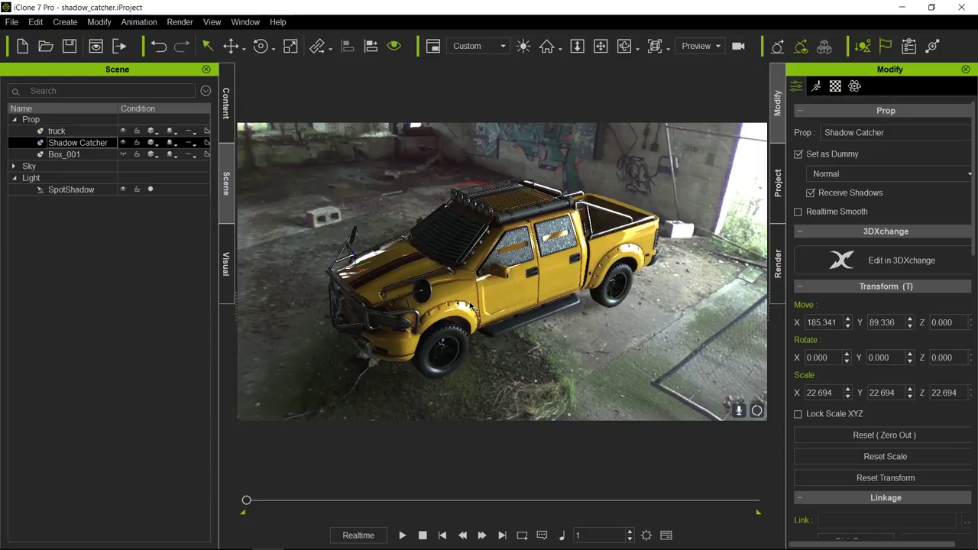
key("r")
left_click_drag(500, 341, 505, 269)
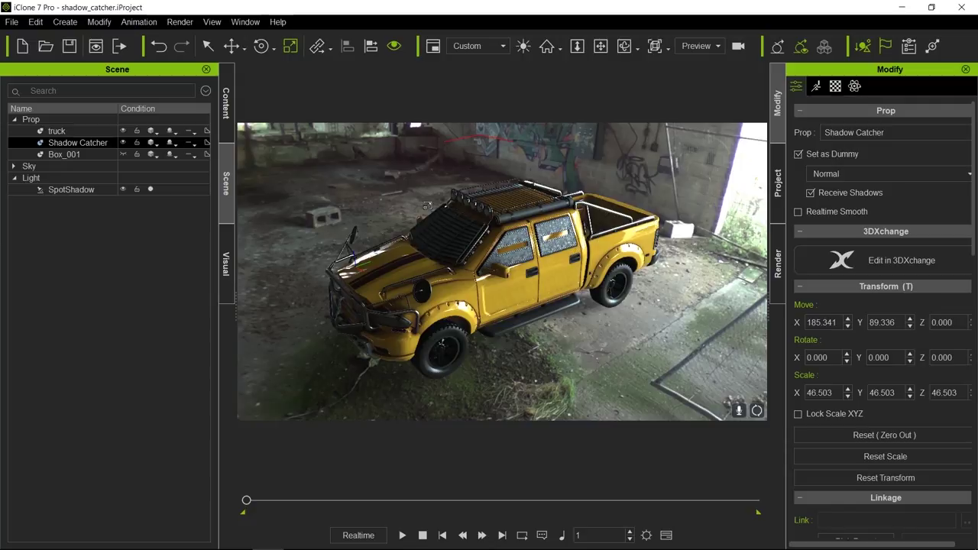
Move the spot shadow to about X 448, Y 505, Z 185 to adjust the truck's shadow
left_click(178, 190)
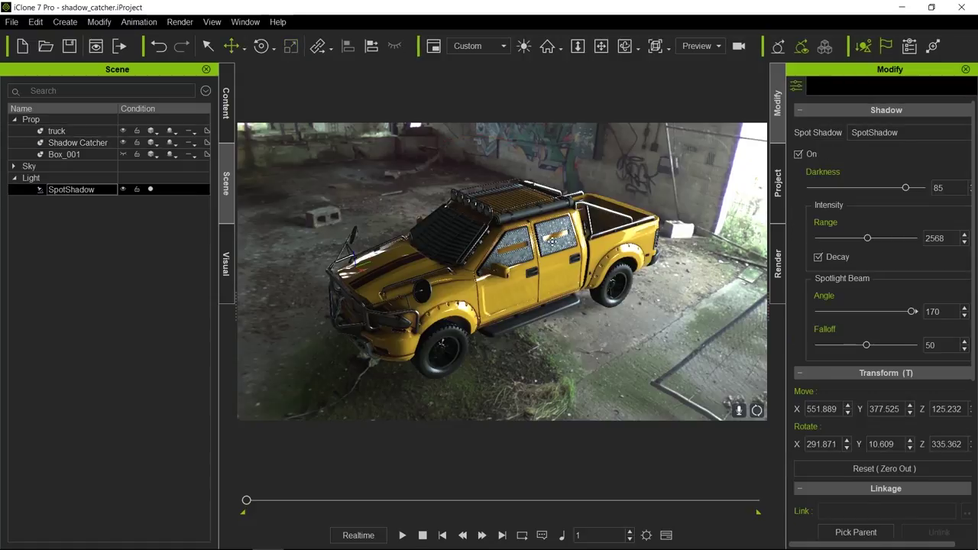
left_click_drag(728, 332, 738, 275)
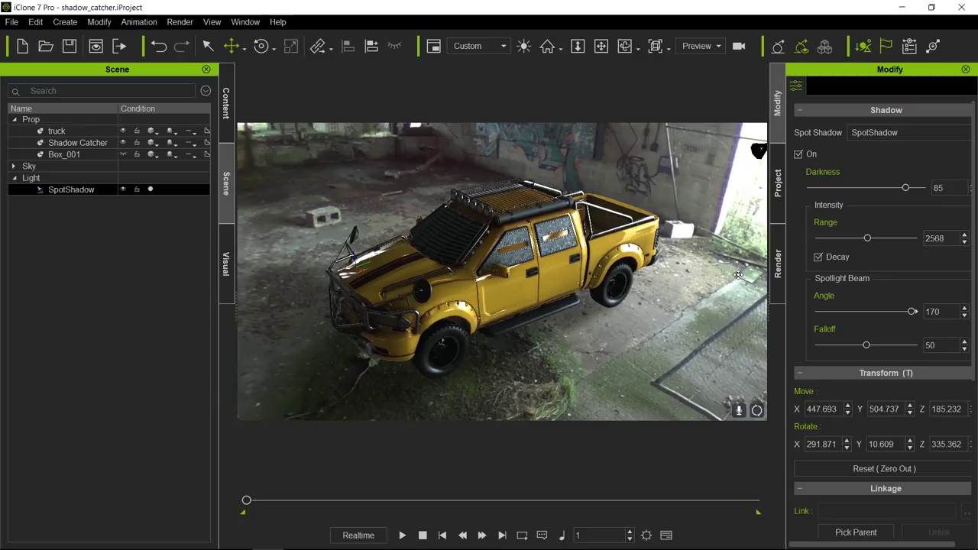
Rotate the spot shadow to about X 306.5, Y 3.1, Z 336.6 to redirect the truck's shadow
key("e")
mouse_move(708, 221)
left_mouse_down()
mouse_move(724, 230)
mouse_move(695, 233)
mouse_move(704, 234)
left_mouse_up()
left_click_drag(720, 141, 720, 149)
mouse_move(747, 186)
left_mouse_down()
mouse_move(763, 186)
mouse_move(754, 187)
left_mouse_up()
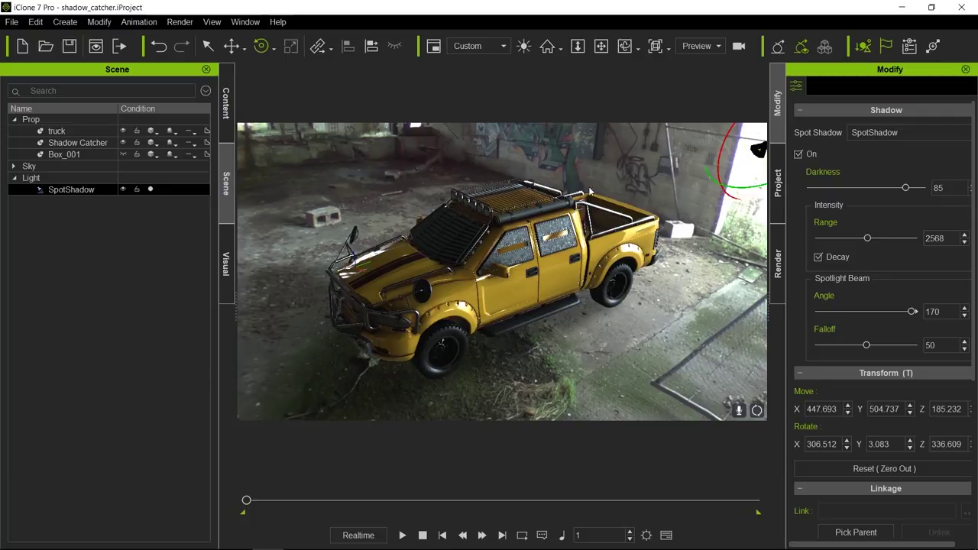
Raise and shift the spot shadow to about X 480, Y 488, Z 223
key("q")
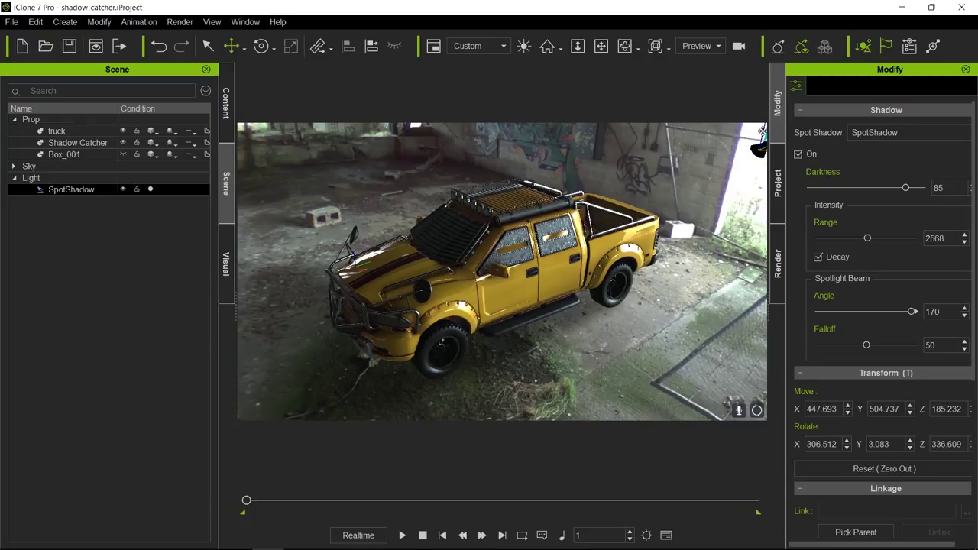
left_click_drag(762, 132, 767, 110)
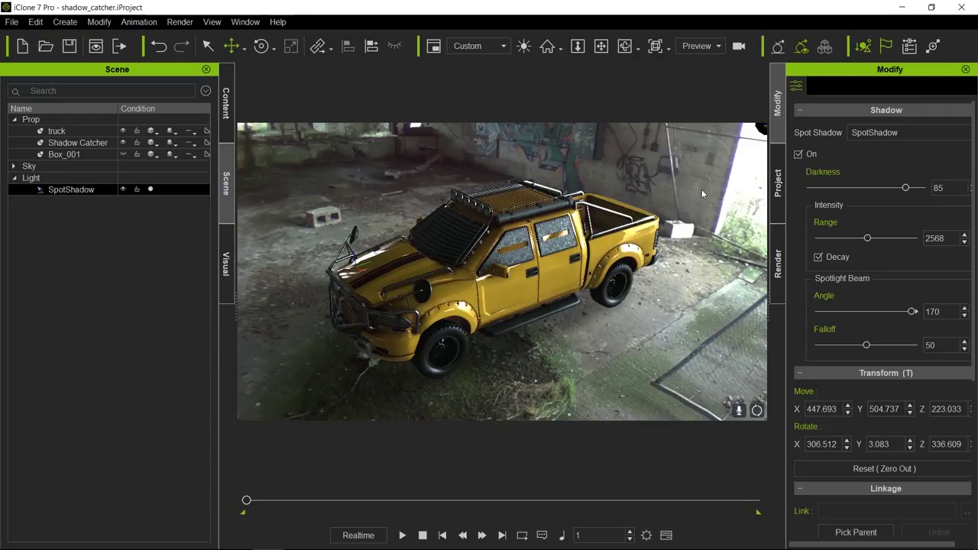
left_click_drag(702, 188, 715, 204)
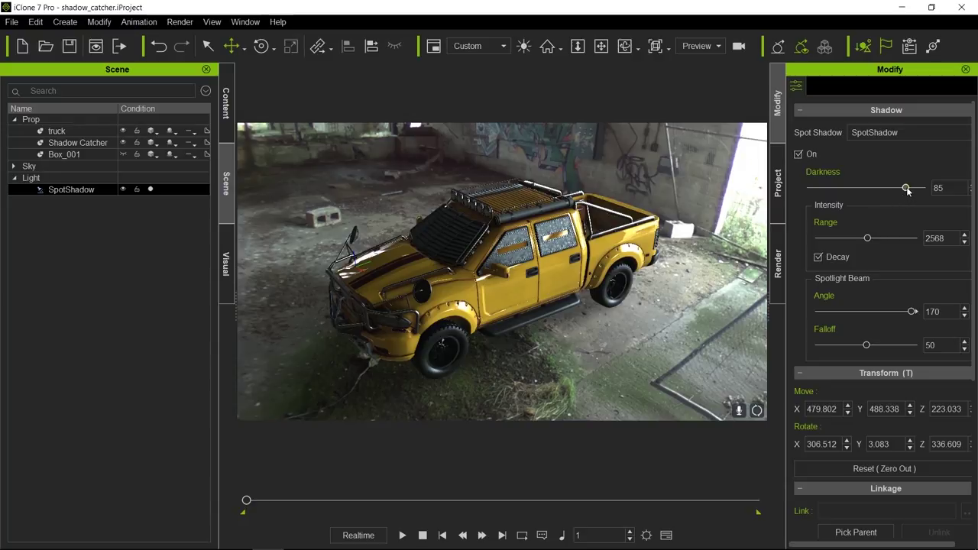
Set the spot shadow's darkness to 100 and its spotlight beam falloff to 21
left_click_drag(908, 191, 933, 190)
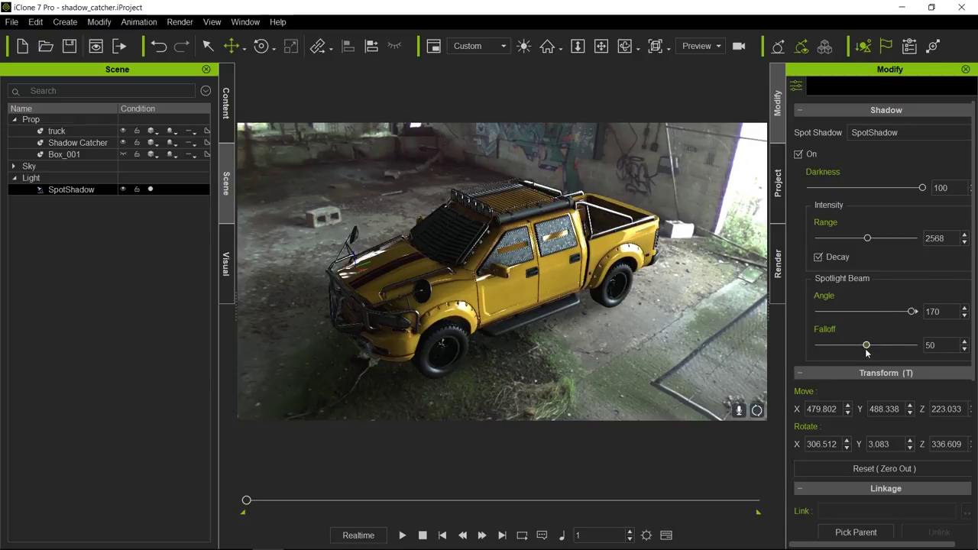
left_click_drag(867, 348, 843, 348)
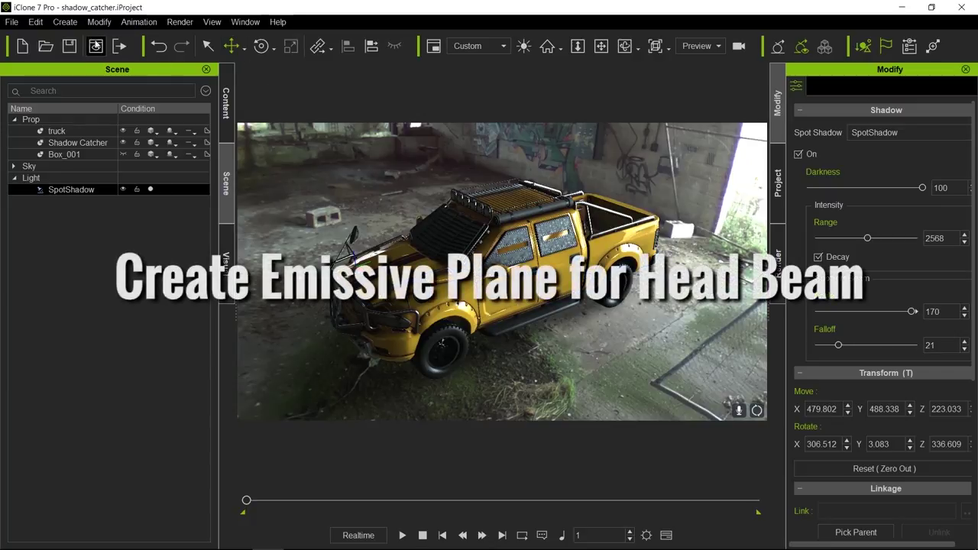
left_click(65, 22)
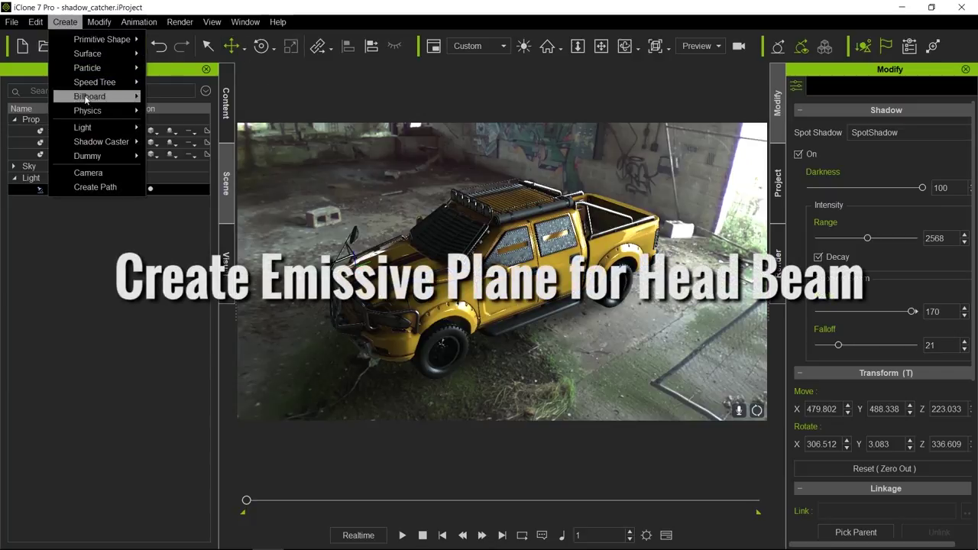
mouse_move(107, 126)
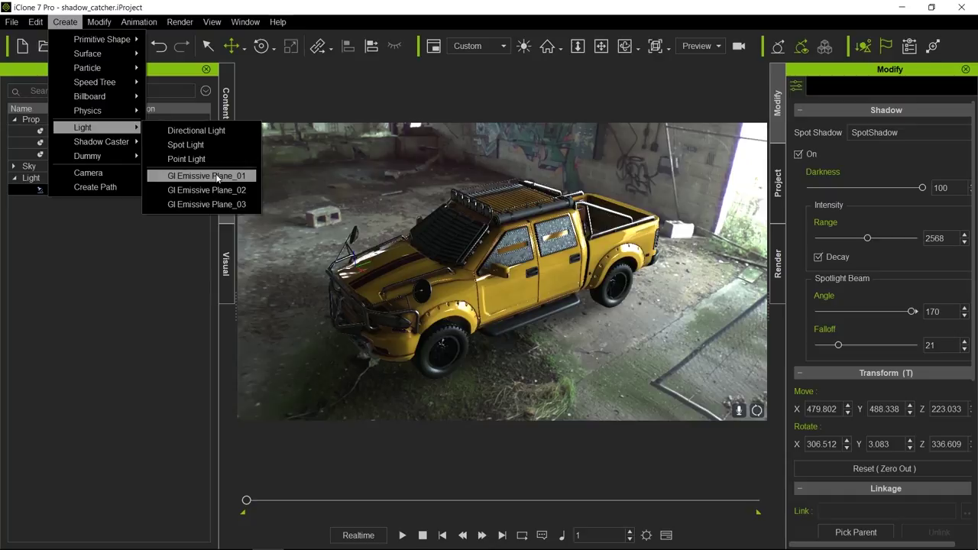
left_click(211, 22)
left_click(266, 7)
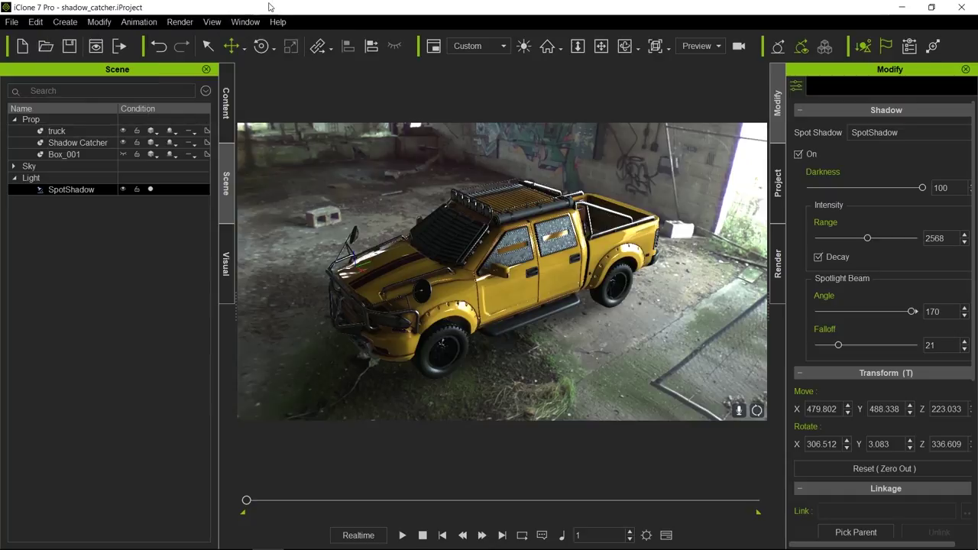
Enable global illumination and place a GI Emissive Plane_01 in front of the truck at about X 243, Y -217
left_click(777, 48)
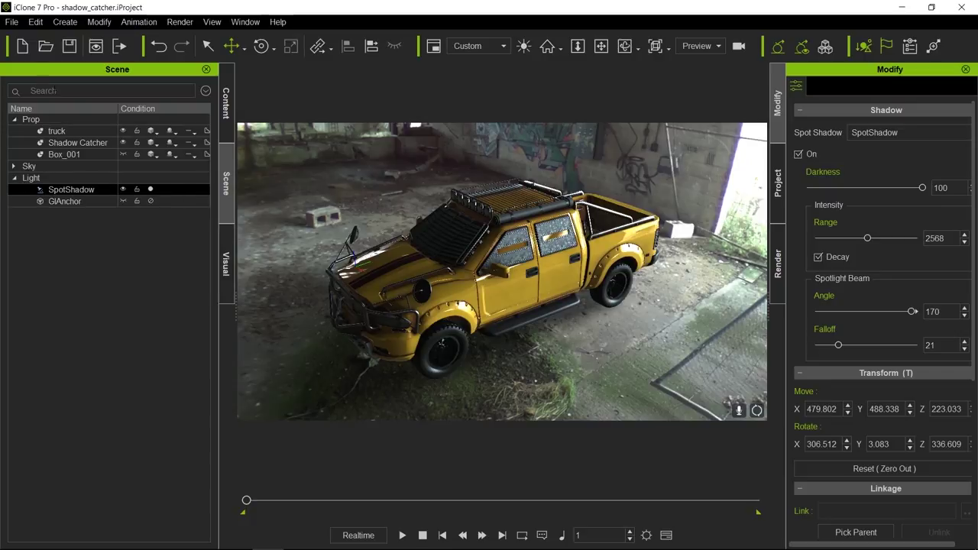
left_click(77, 23)
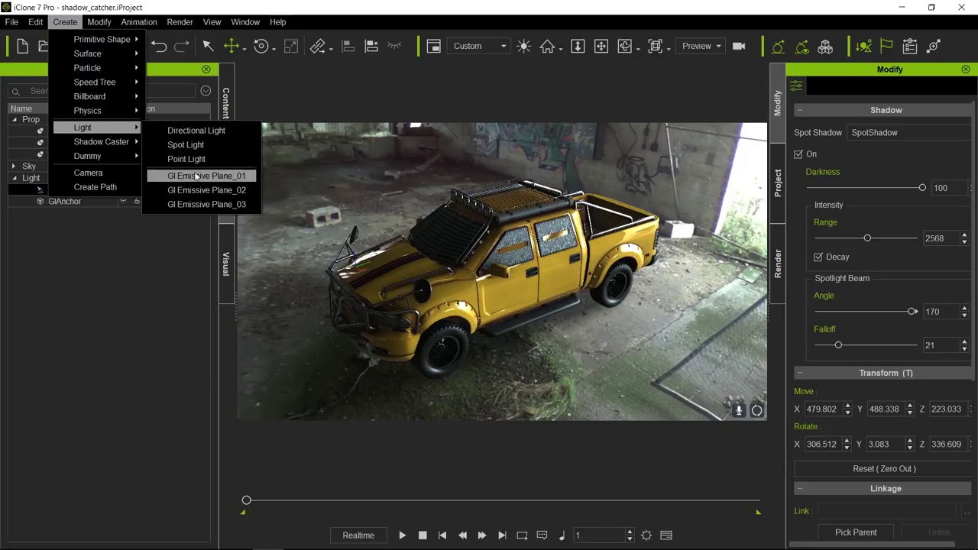
left_click(197, 175)
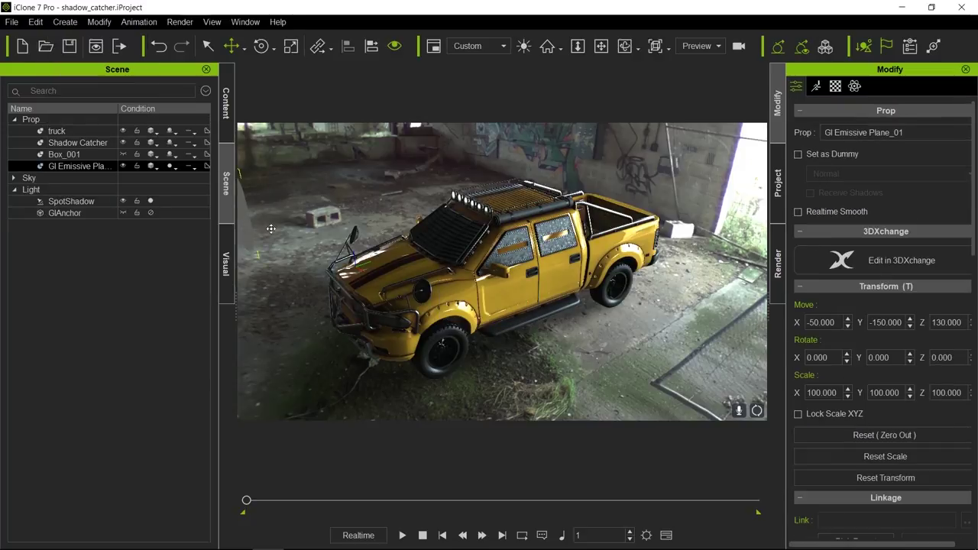
left_click_drag(279, 233, 429, 374)
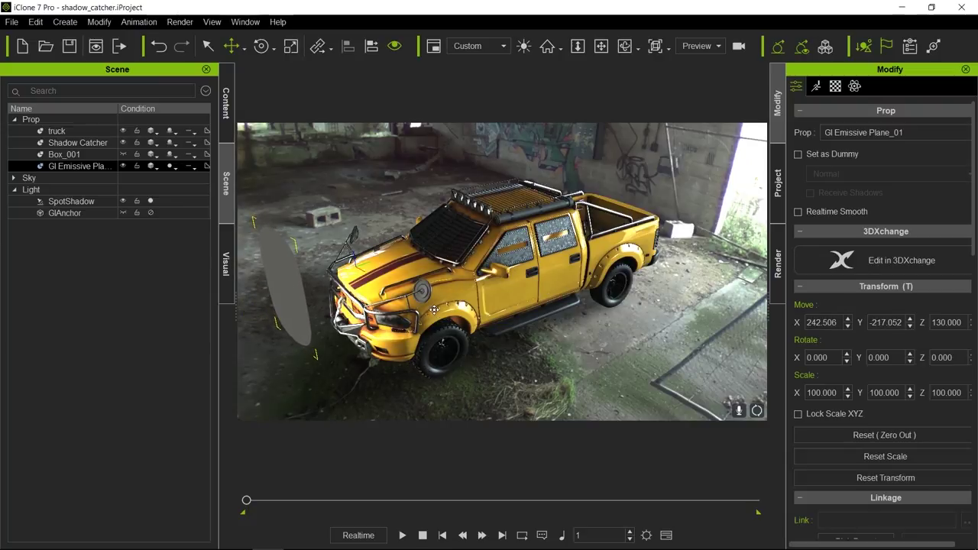
Set the glow/self-illumination scale of the plane's Emissive_Side material to 8
left_click(836, 87)
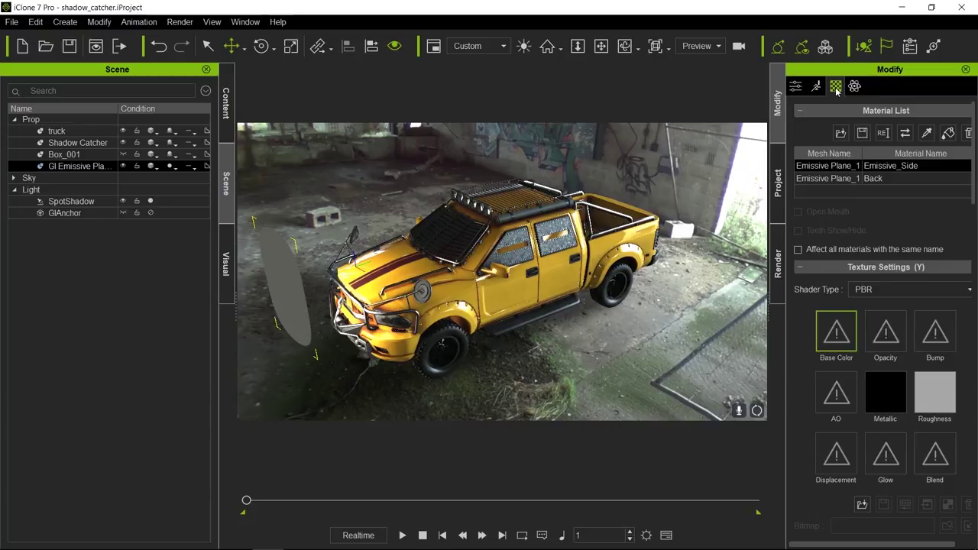
scroll(943, 361, "down", 10)
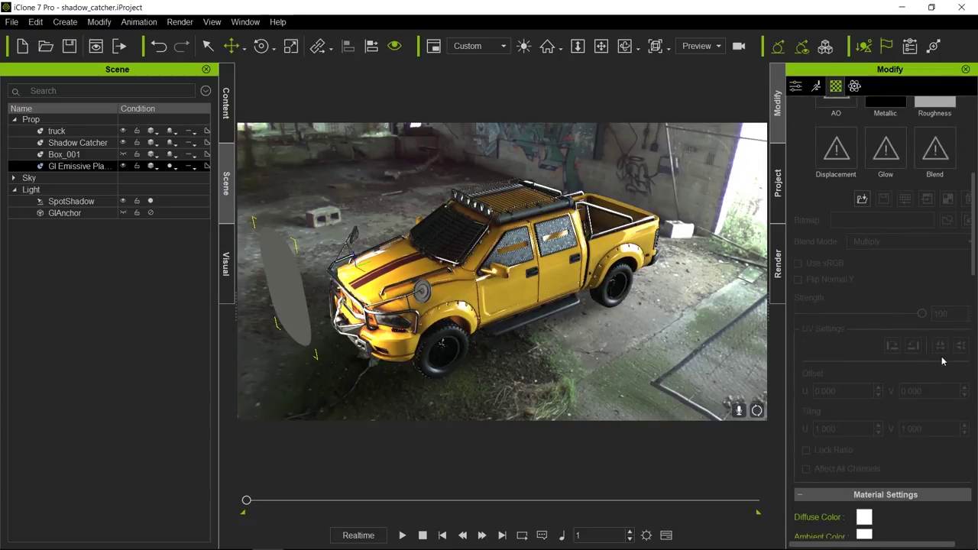
scroll(943, 361, "down", 5)
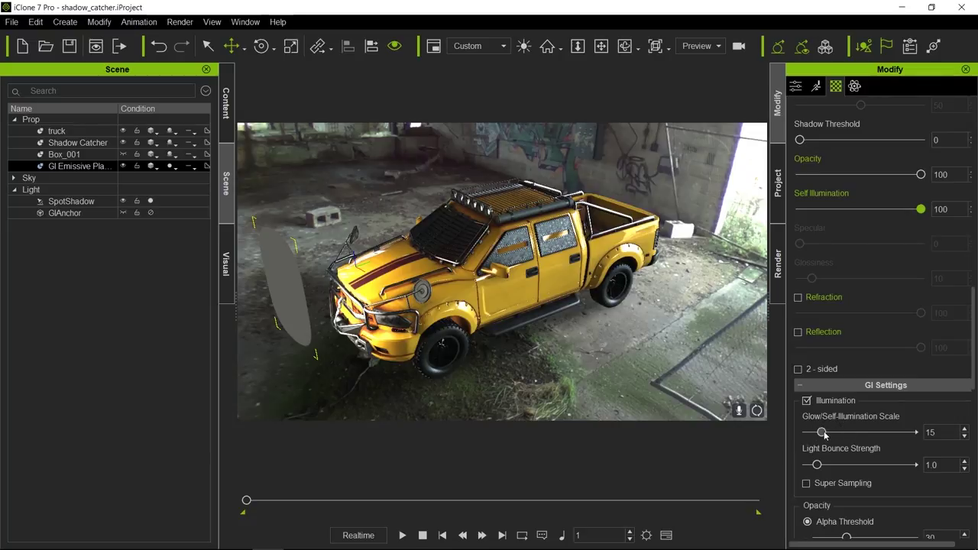
left_click_drag(822, 433, 817, 432)
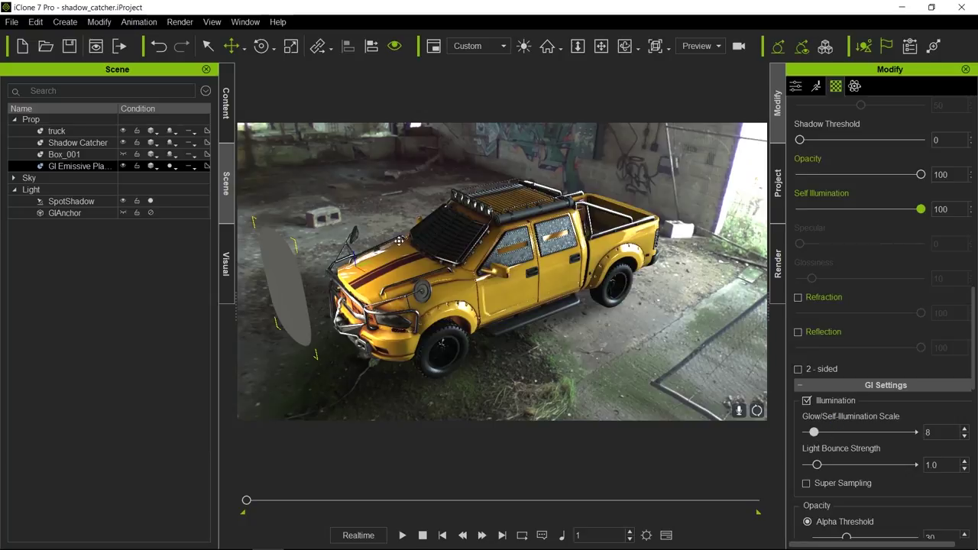
Reposition the emissive plane around the truck's front end so its light falls on the headlights and grille
left_click_drag(416, 235, 291, 336)
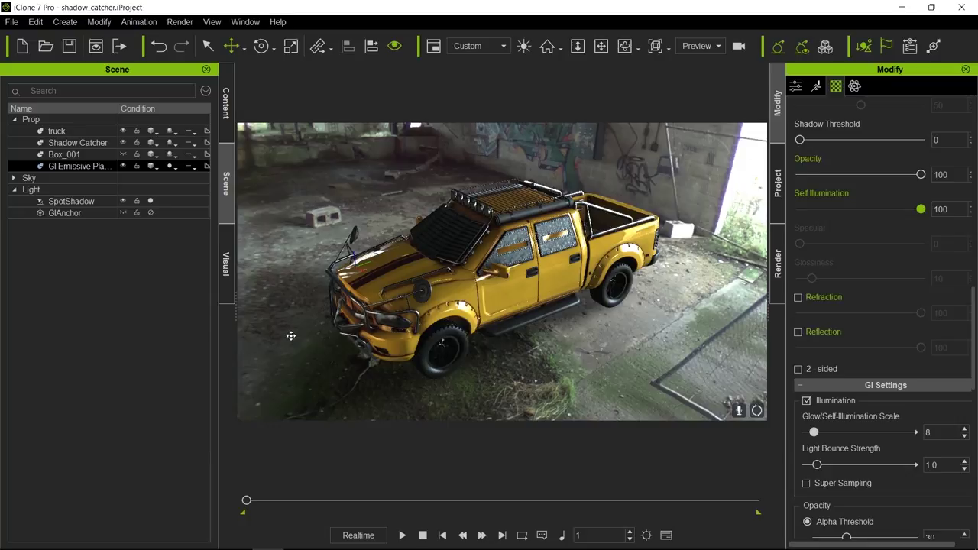
left_click_drag(322, 322, 273, 273)
left_click_drag(329, 300, 401, 240)
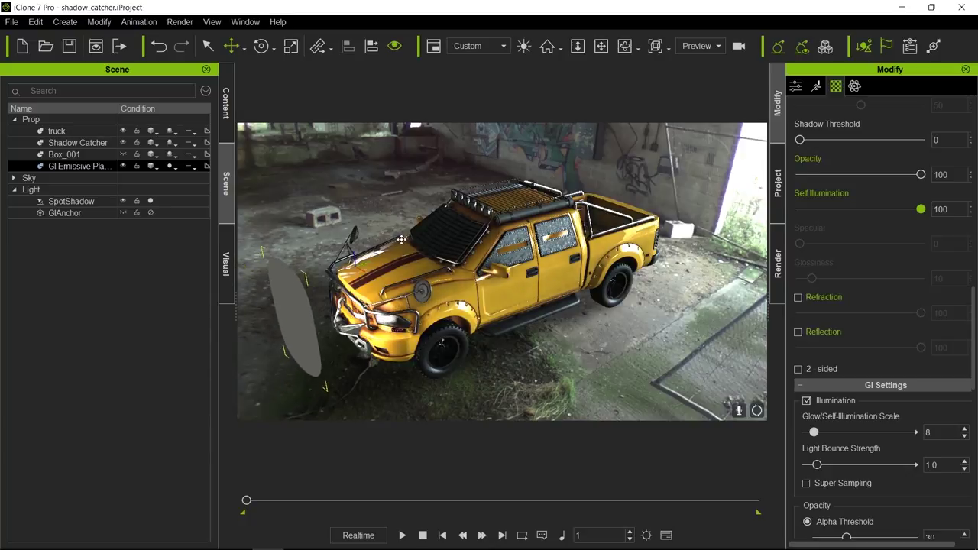
Widen the emissive plane to about 234 along X and move it away from the truck's front along Y
key("r")
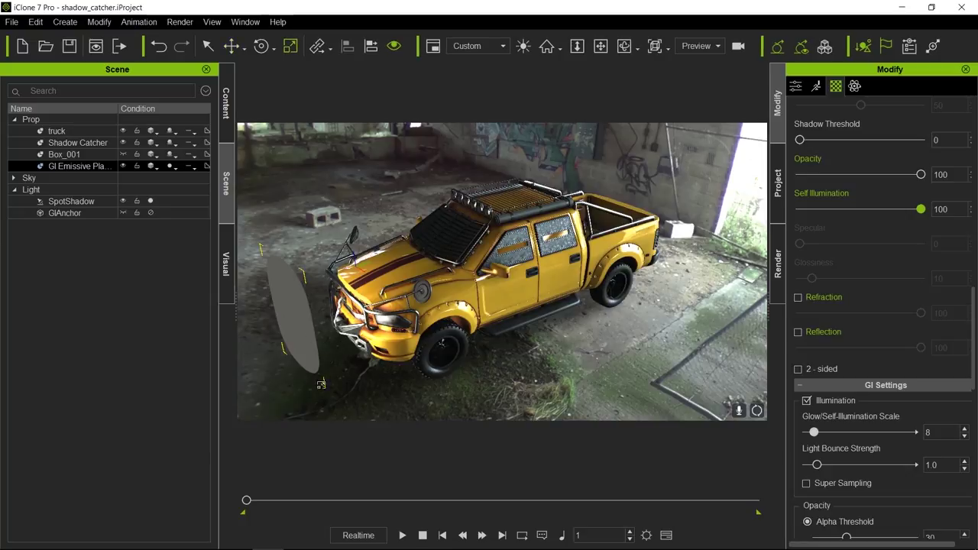
left_click(286, 327)
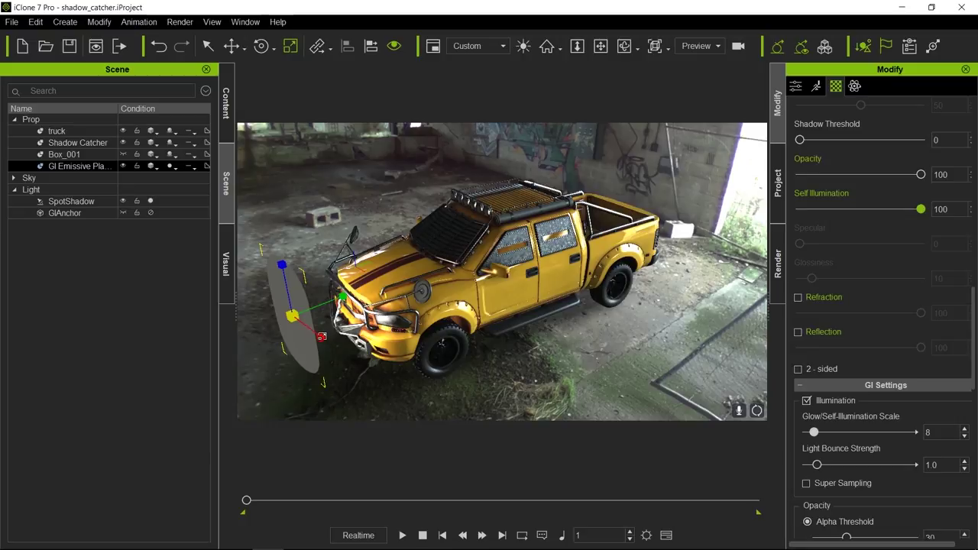
left_click_drag(321, 337, 410, 443)
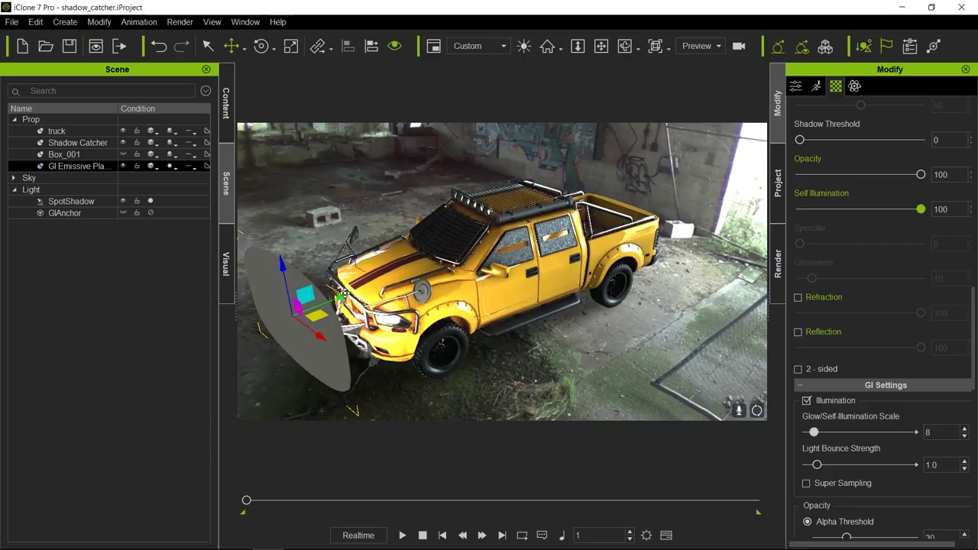
left_click_drag(341, 296, 176, 346)
left_click_drag(100, 375, 31, 375)
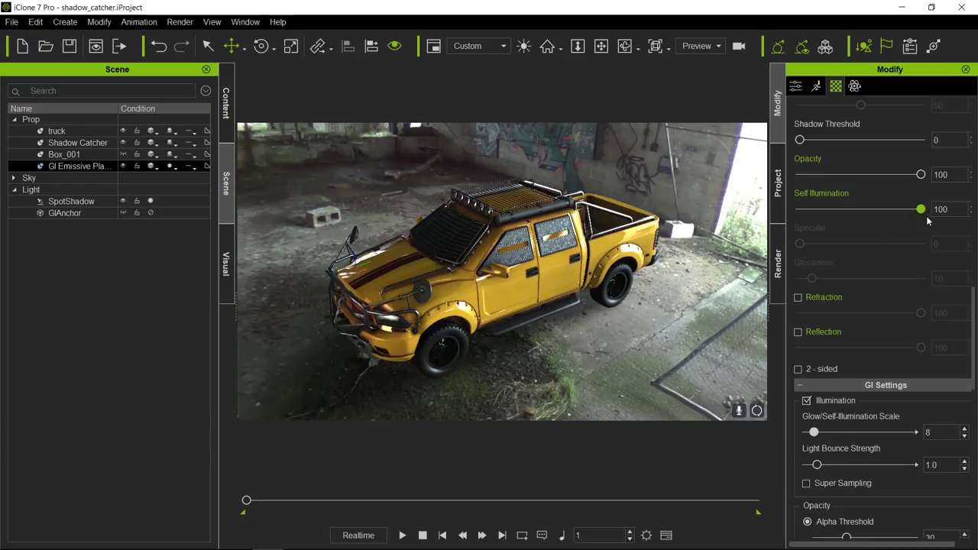
Set the emissive material's self illumination to 20 and its diffuse color to warm cream #fff2dc
left_click_drag(921, 210, 824, 222)
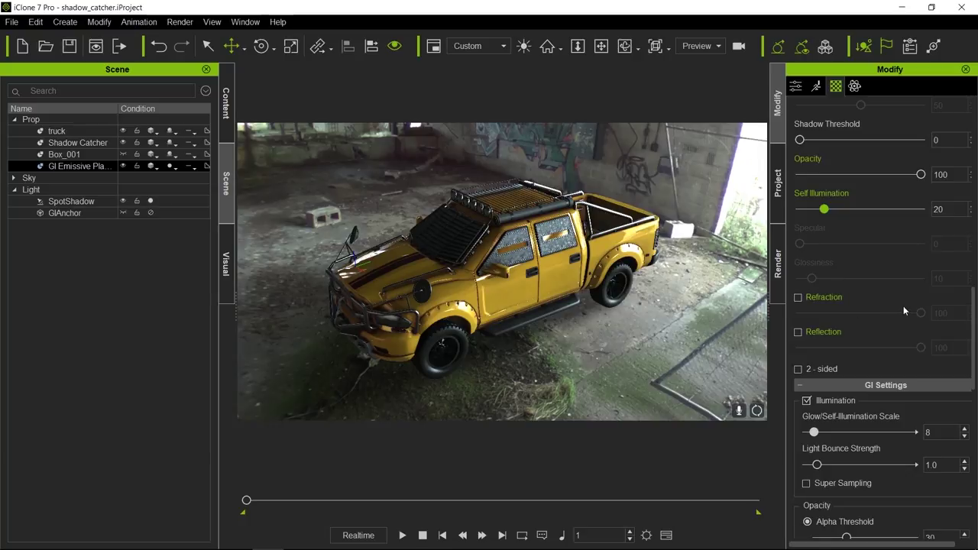
scroll(905, 314, "down", 8)
scroll(904, 318, "up", 7)
scroll(907, 324, "up", 11)
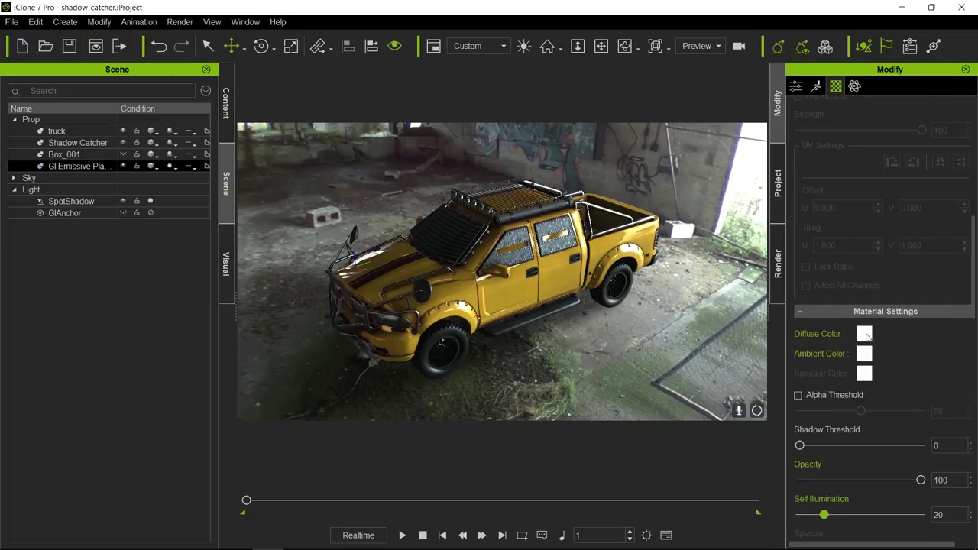
left_click(864, 335)
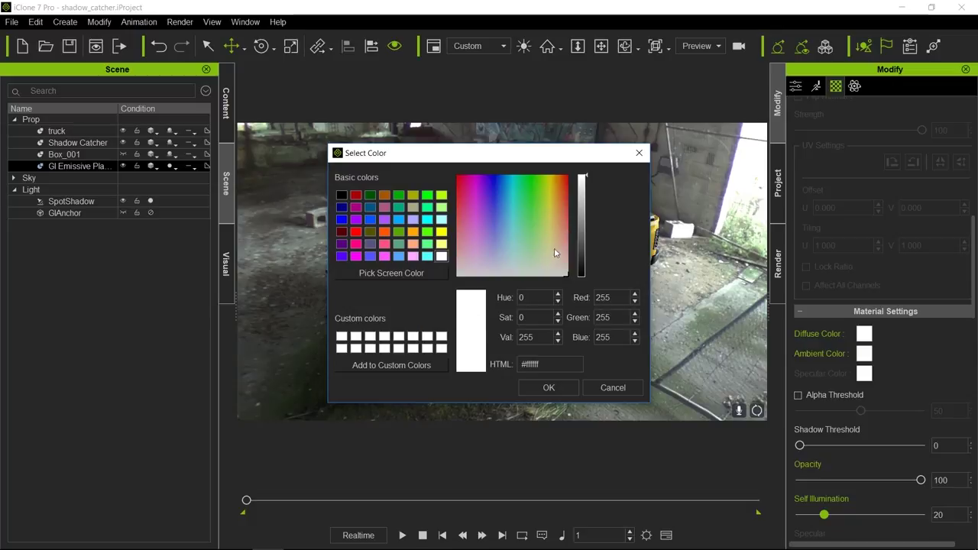
left_click_drag(556, 258, 558, 264)
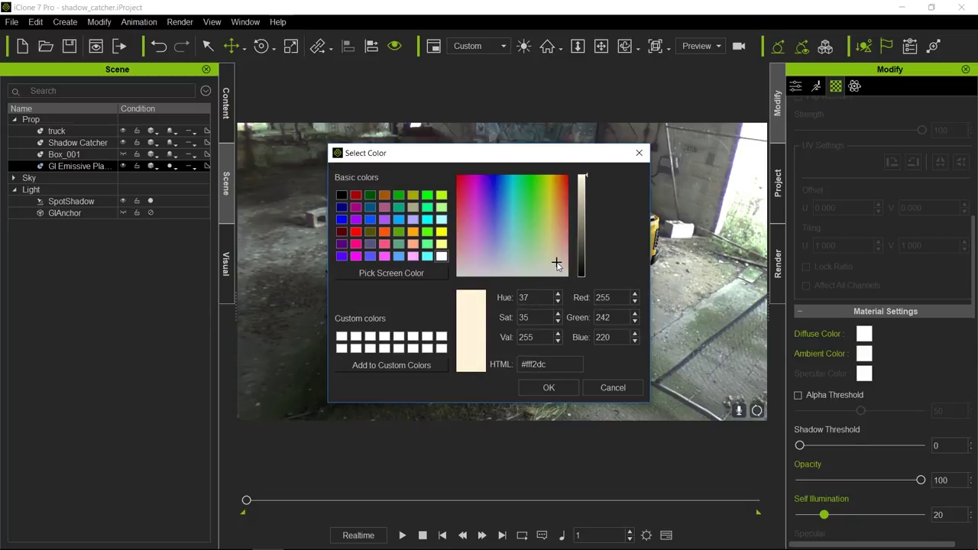
left_click(553, 388)
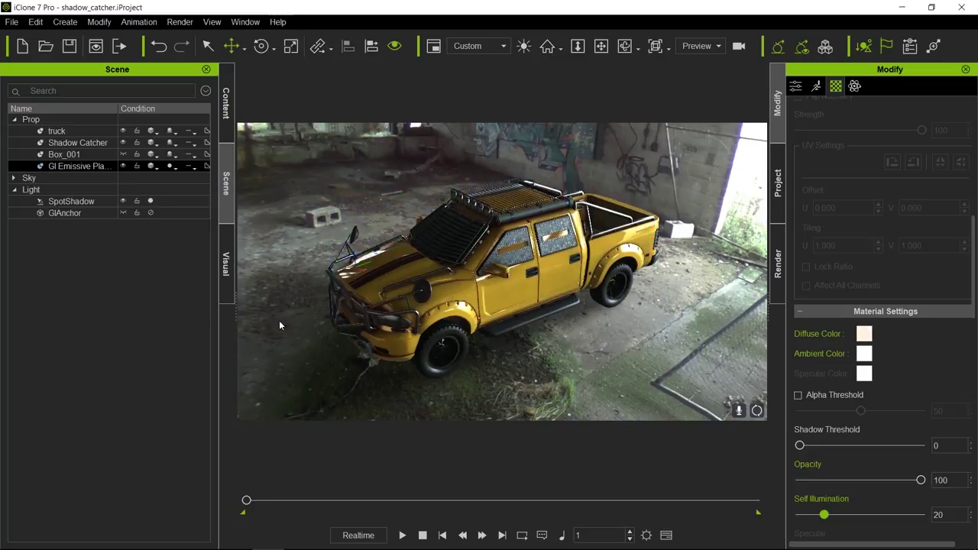
Compare the truck's lighting with the global illumination's specular tracing off and on, leaving tracing enabled
left_click(123, 165)
left_click(226, 263)
left_click(116, 91)
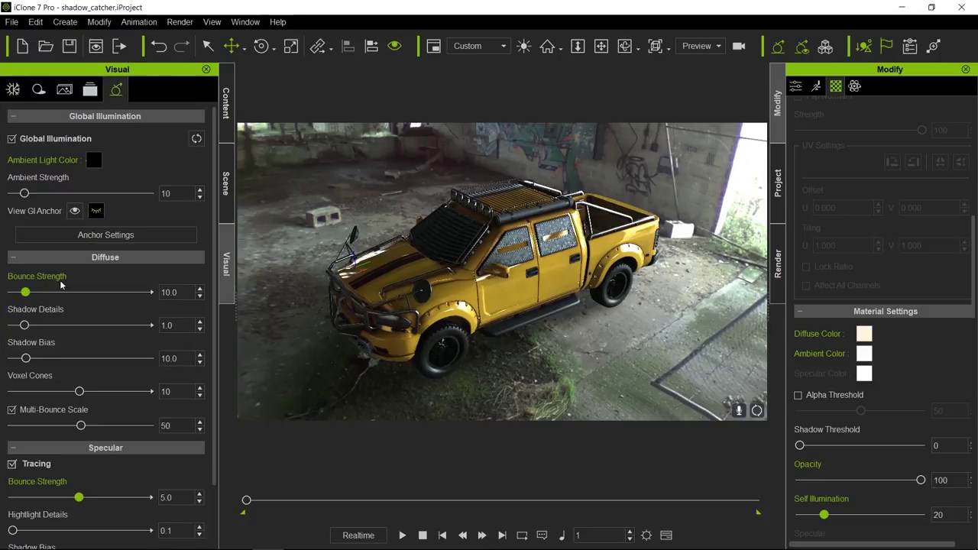
left_click(11, 465)
left_click(12, 465)
left_click(11, 465)
left_click(11, 465)
left_click(12, 465)
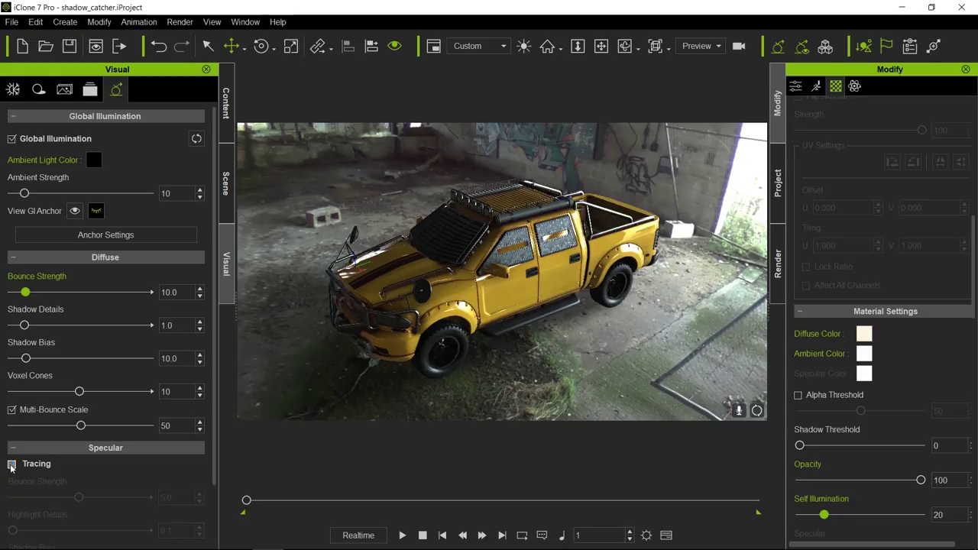
left_click(11, 465)
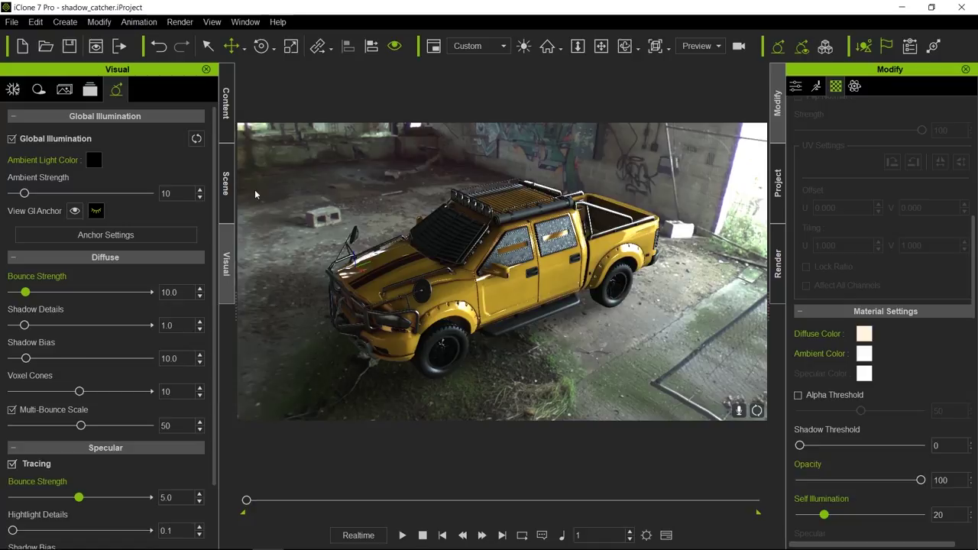
Duplicate the emissive plane and place the copy beside the truck at about X -25, Y 88, Z 106, with Z rotation about 265
left_click(225, 184)
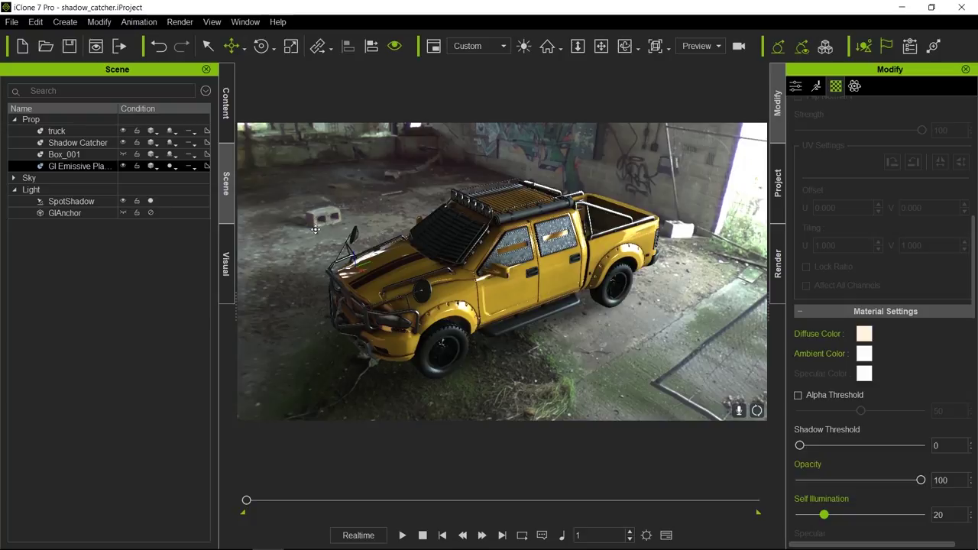
left_click_drag(271, 266, 438, 222, "ctrl")
left_click_drag(495, 276, 413, 331)
left_click_drag(379, 363, 408, 177)
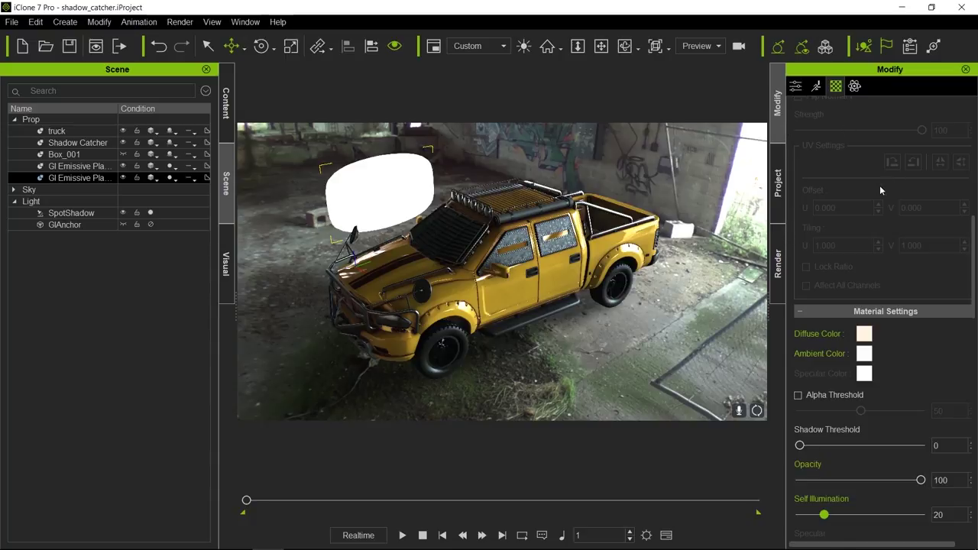
Set the duplicated emissive plane as a dummy in Emit GI mode
scroll(880, 186, "up", 2)
left_click(796, 86)
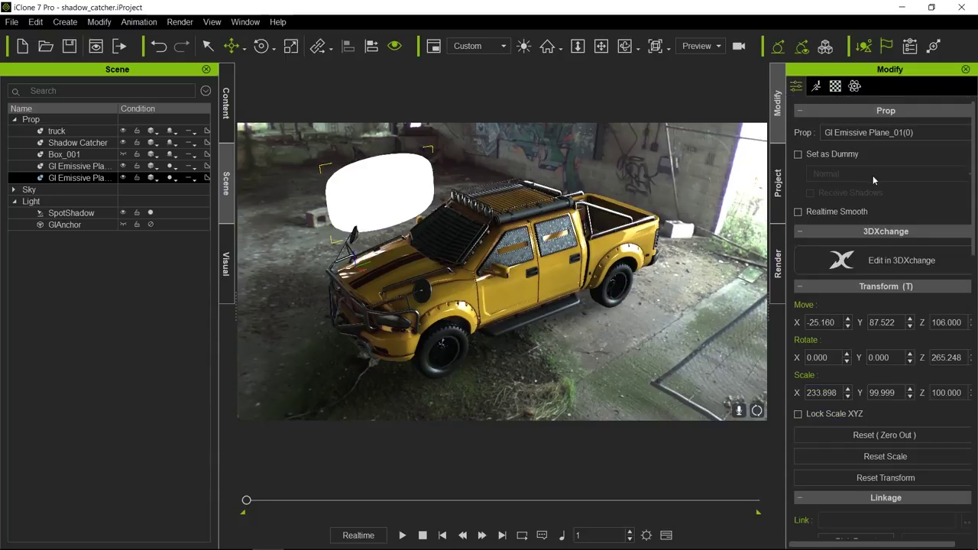
left_click(798, 153)
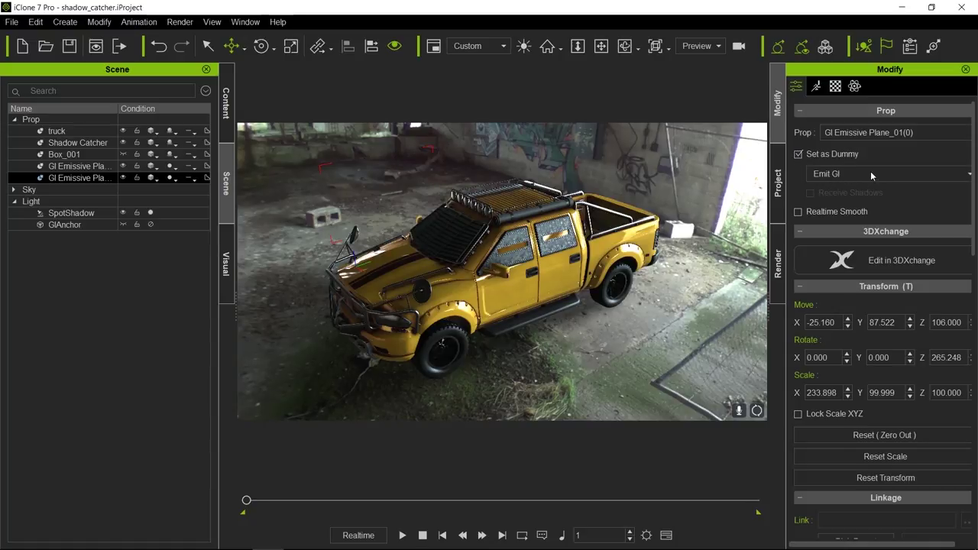
Shift the duplicated emissive plane toward the truck and scale it to about 419 on X and 69 on Z
left_click_drag(371, 181, 390, 218)
key("r")
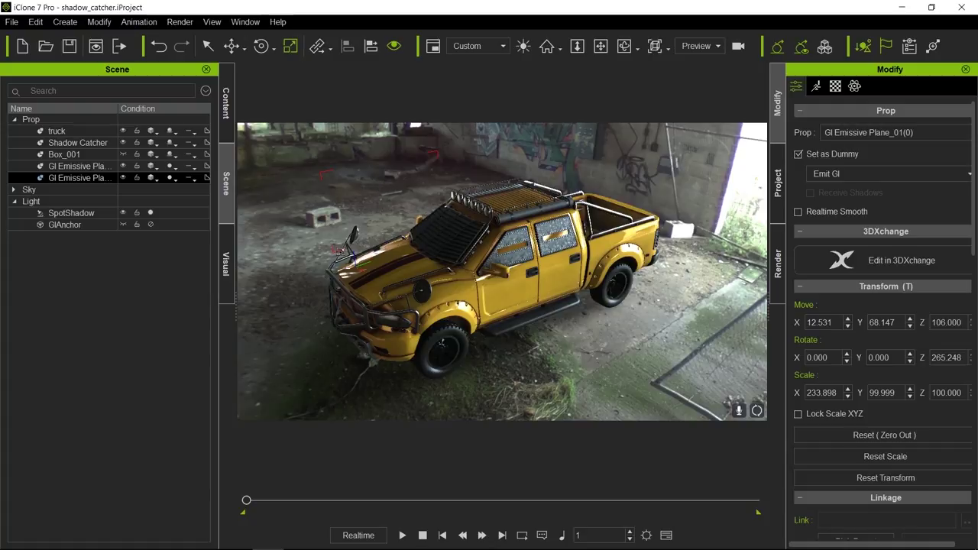
left_click(384, 201)
left_click_drag(334, 214, 272, 228)
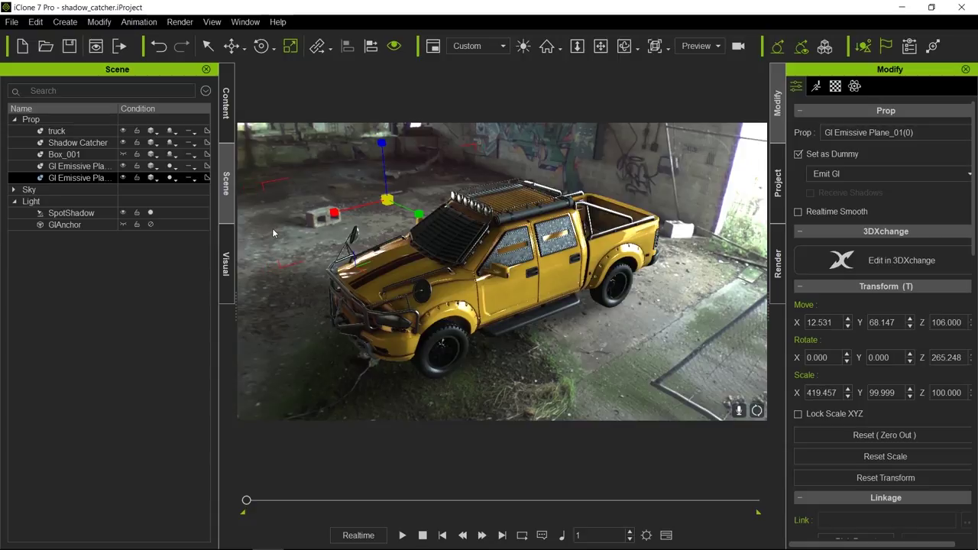
left_click_drag(381, 143, 378, 214)
Move the rescaled emissive plane to about X -30, Y 53, Z 82
key("w")
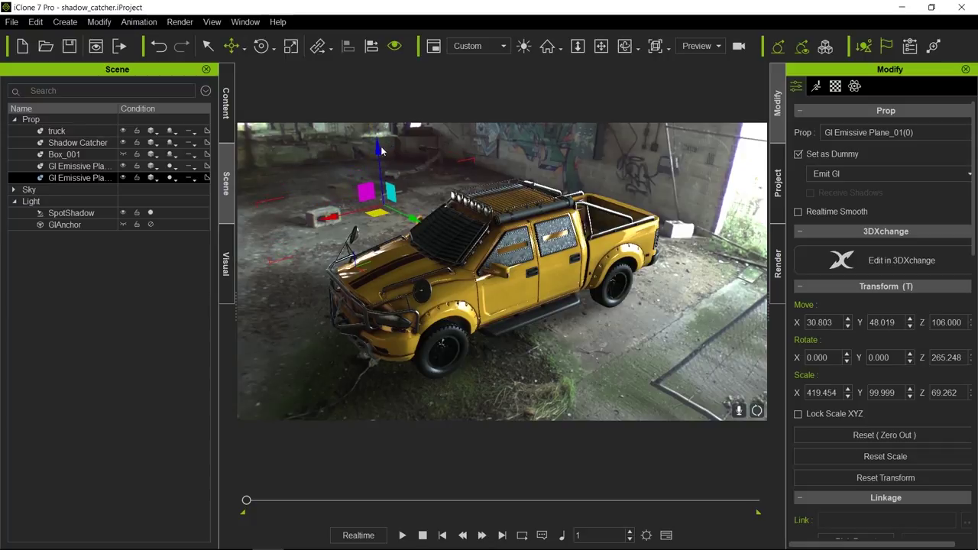
left_click_drag(378, 147, 389, 165)
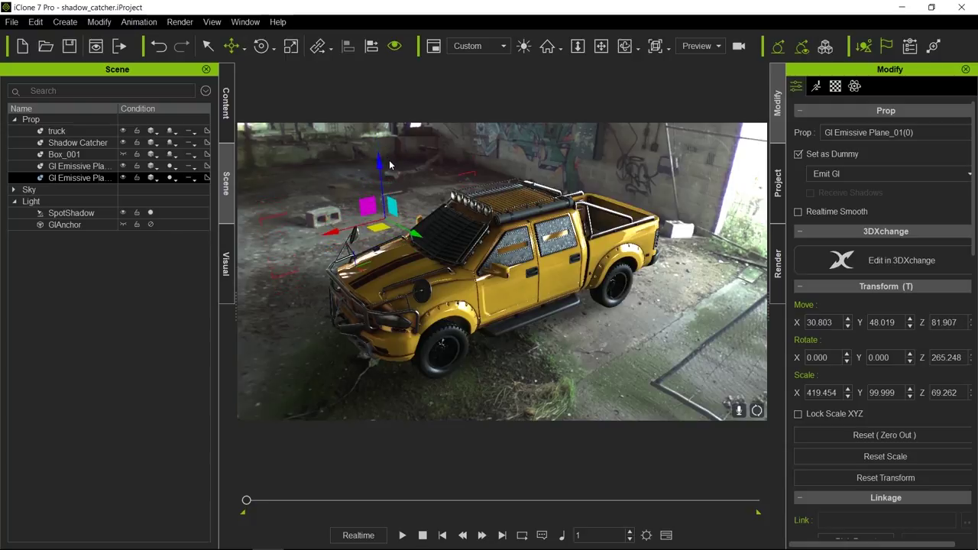
left_click_drag(417, 234, 394, 221)
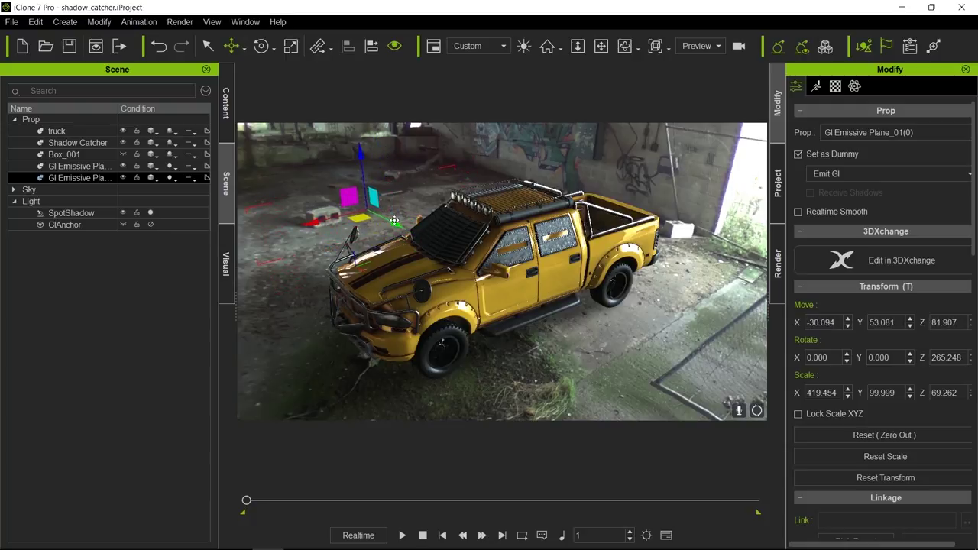
Set the duplicated plane's material self illumination to 14 and its diffuse color to a pale green
left_click(837, 86)
scroll(941, 409, "down", 5)
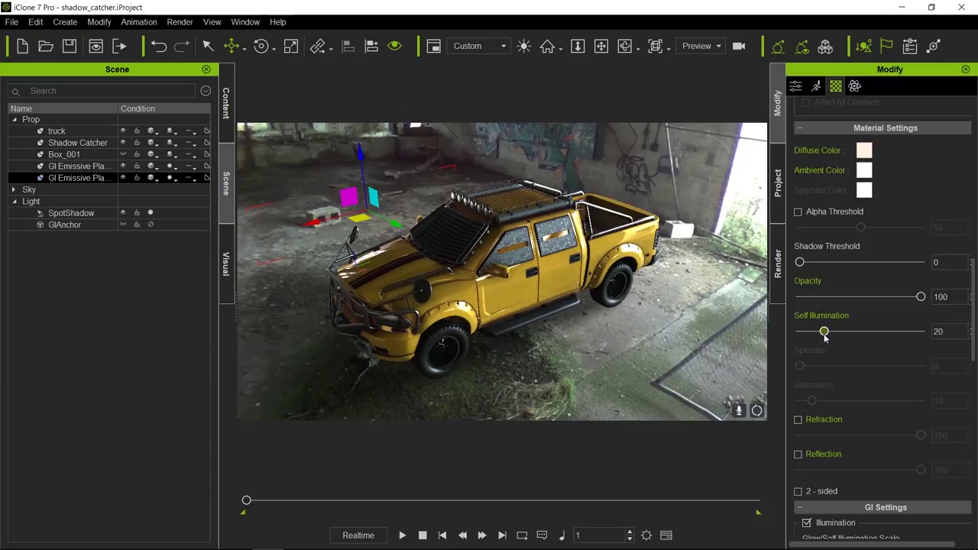
mouse_move(825, 333)
left_mouse_down()
mouse_move(803, 333)
mouse_move(816, 333)
left_mouse_up()
left_click(865, 152)
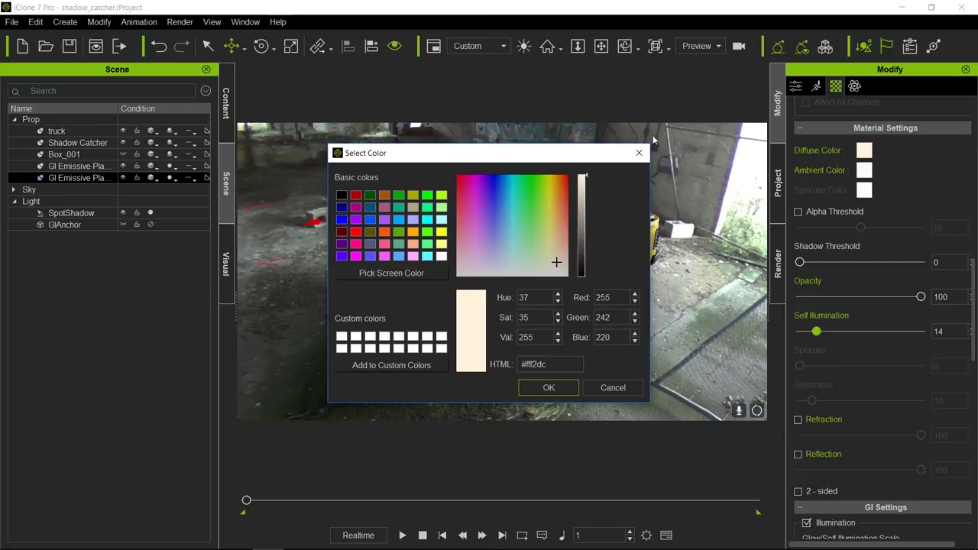
left_click(528, 260)
left_click_drag(528, 260, 523, 265)
left_click(536, 388)
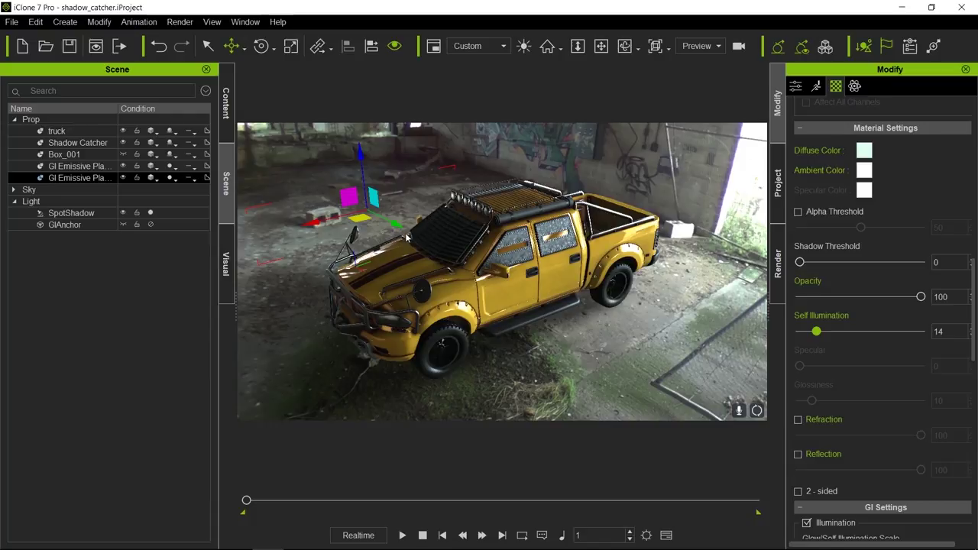
Nudge the duplicated emissive plane to about X -8, Y 51 beside the truck
left_click_drag(397, 224, 404, 226)
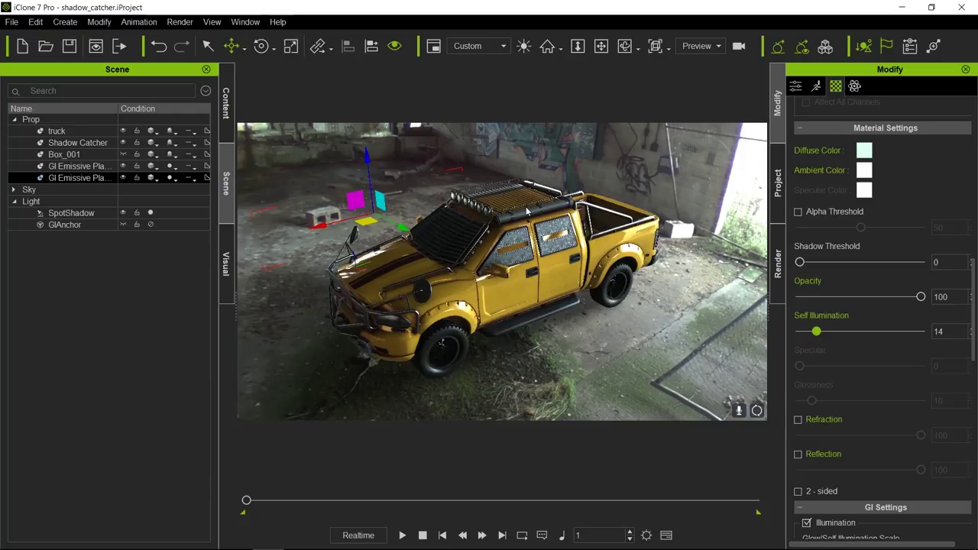
left_click(545, 153)
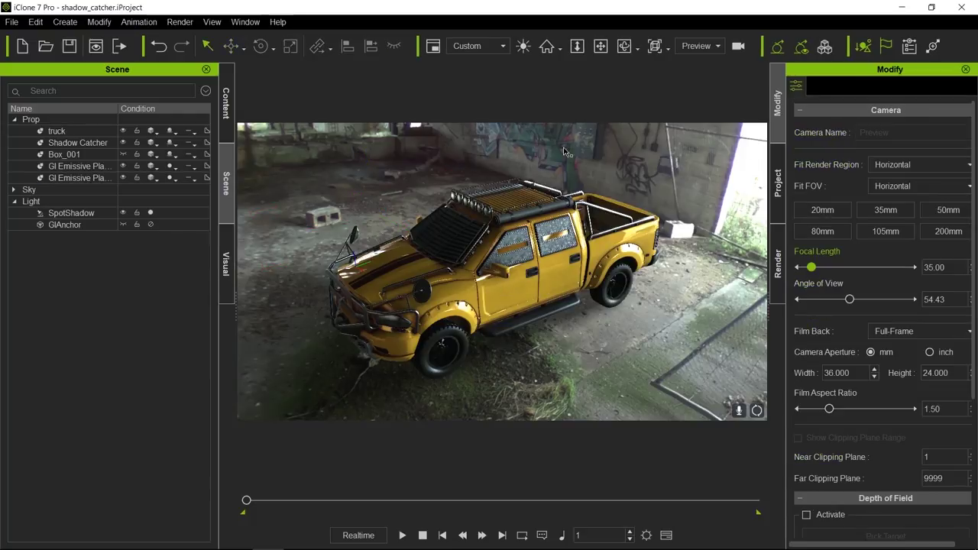
left_click(232, 260)
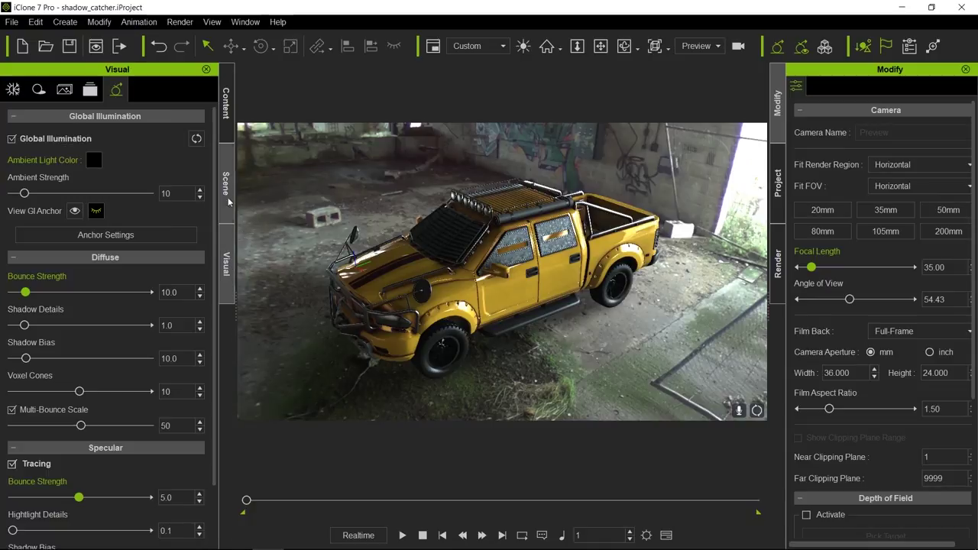
left_click(225, 199)
left_click(121, 176)
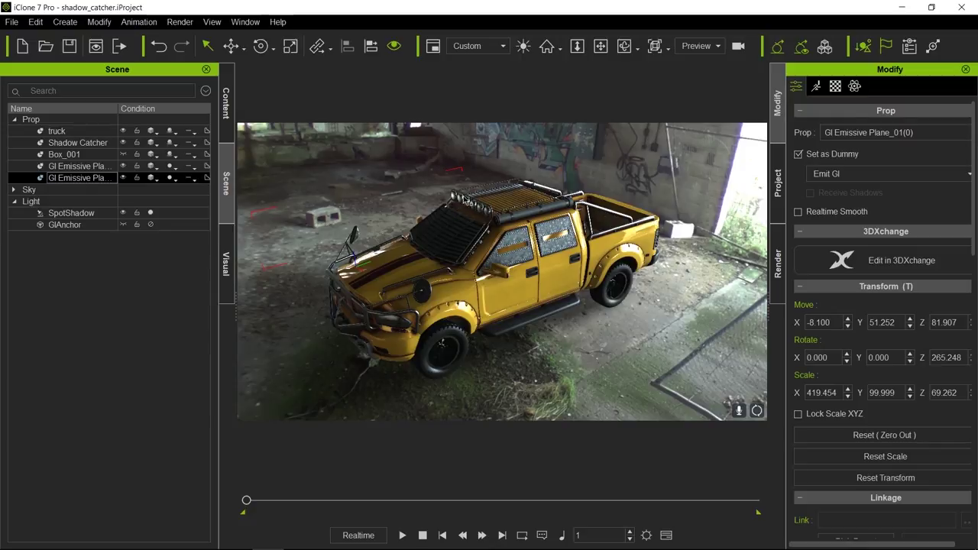
Compare the truck's look under both emissive planes with global illumination specular tracing off and on, leaving tracing enabled
left_click(228, 253)
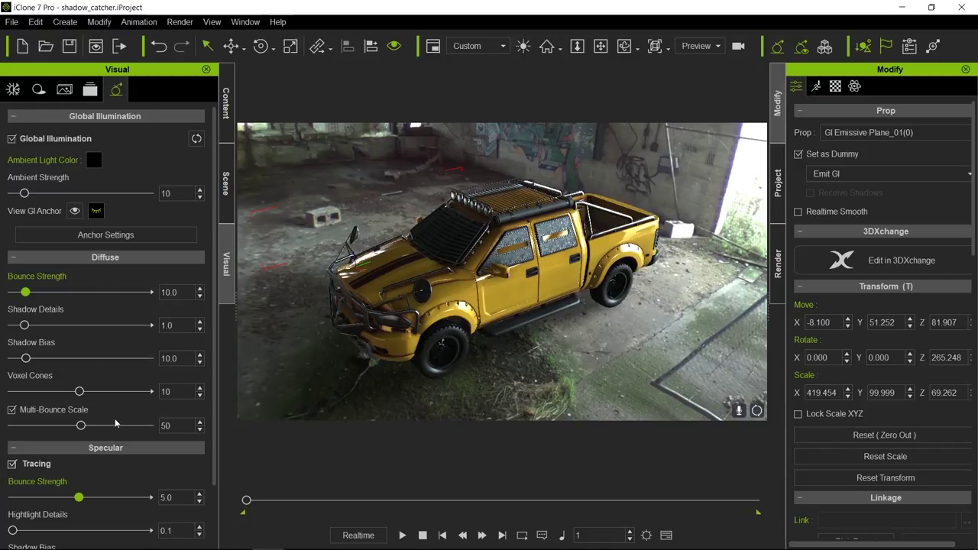
left_click(12, 464)
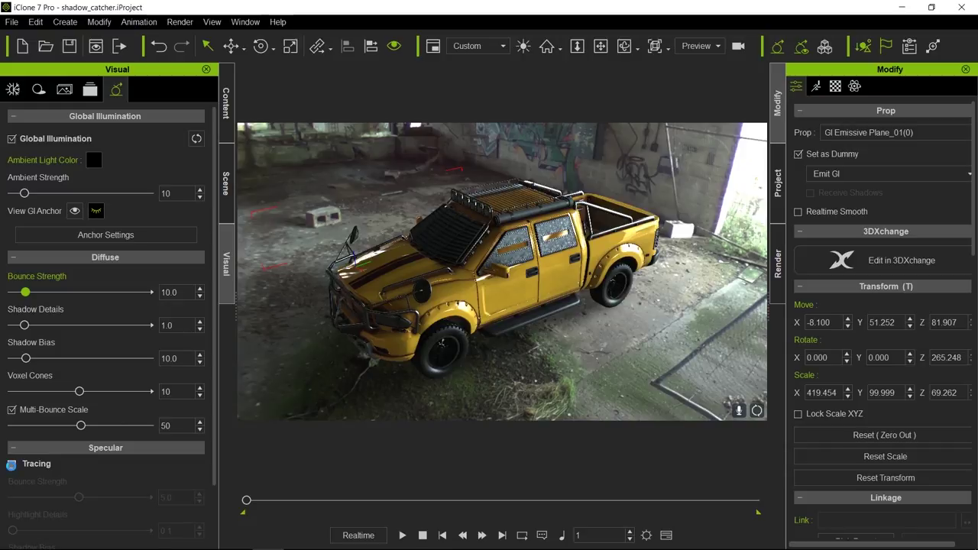
left_click(13, 465)
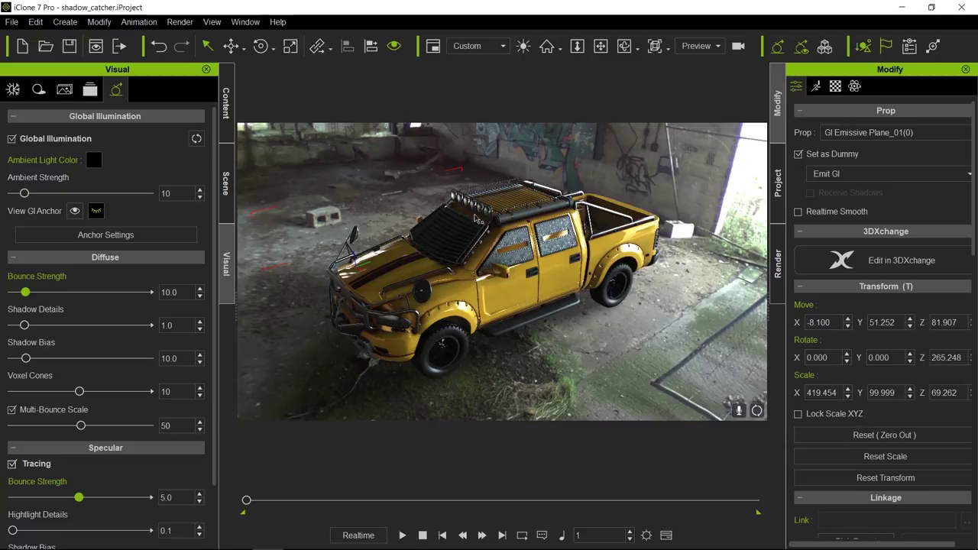
left_click(395, 168)
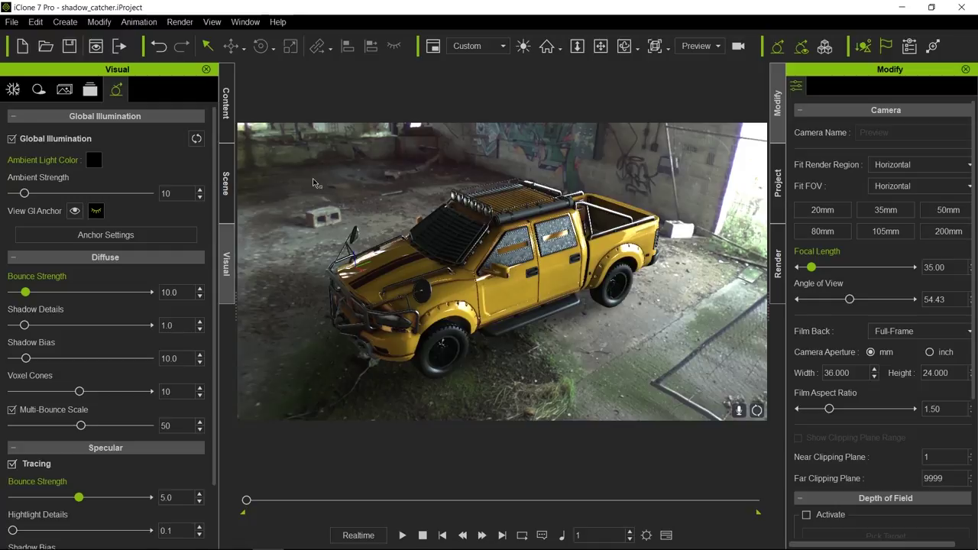
Set the HDR effect's bloom scale to 1
left_click(13, 89)
scroll(134, 306, "up", 1)
scroll(137, 324, "up", 5)
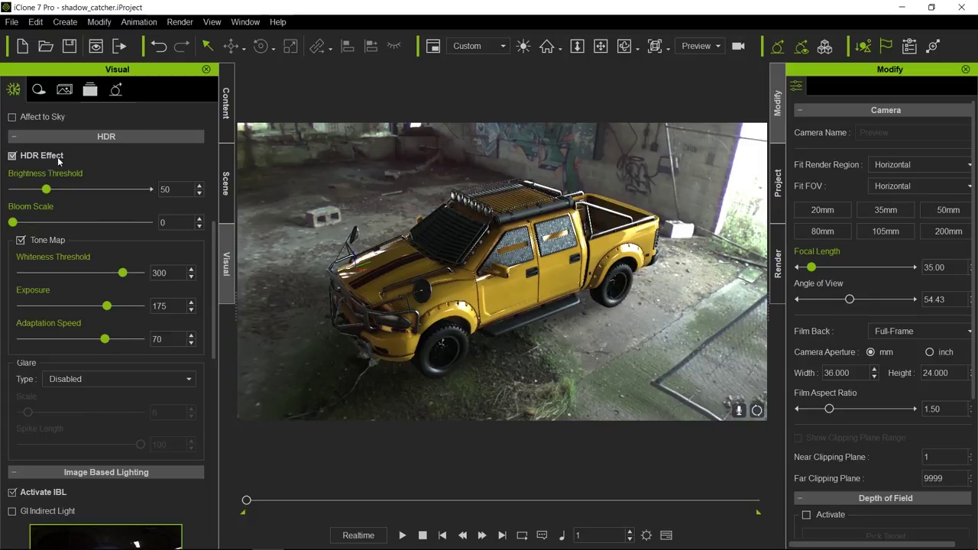
left_click(199, 219)
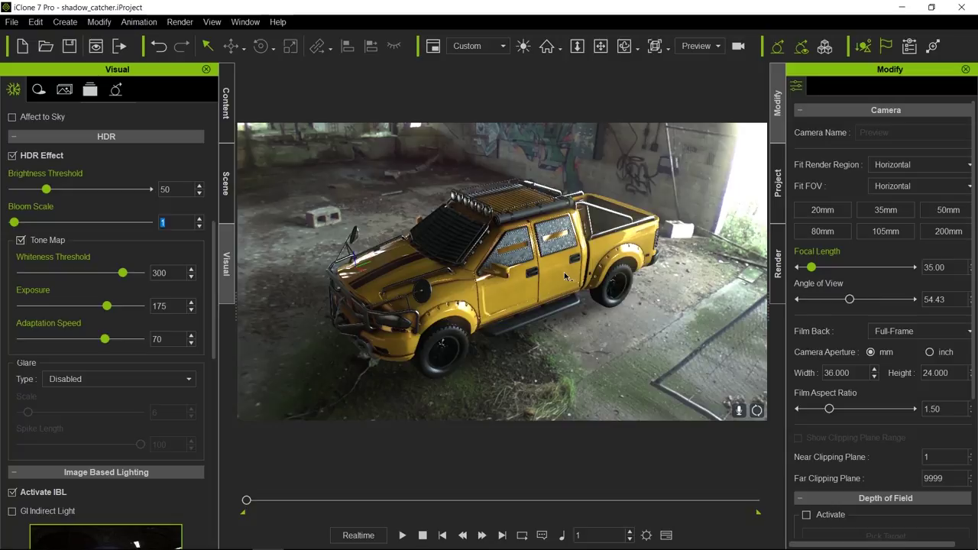
Set the HDR tone map's exposure to 113 and its whiteness threshold to 274
scroll(124, 375, "down", 3)
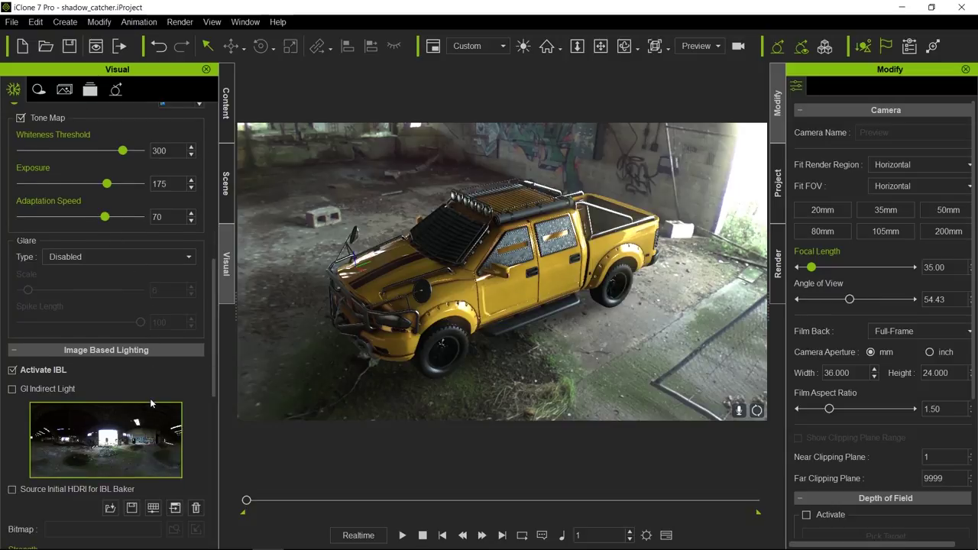
scroll(151, 360, "up", 2)
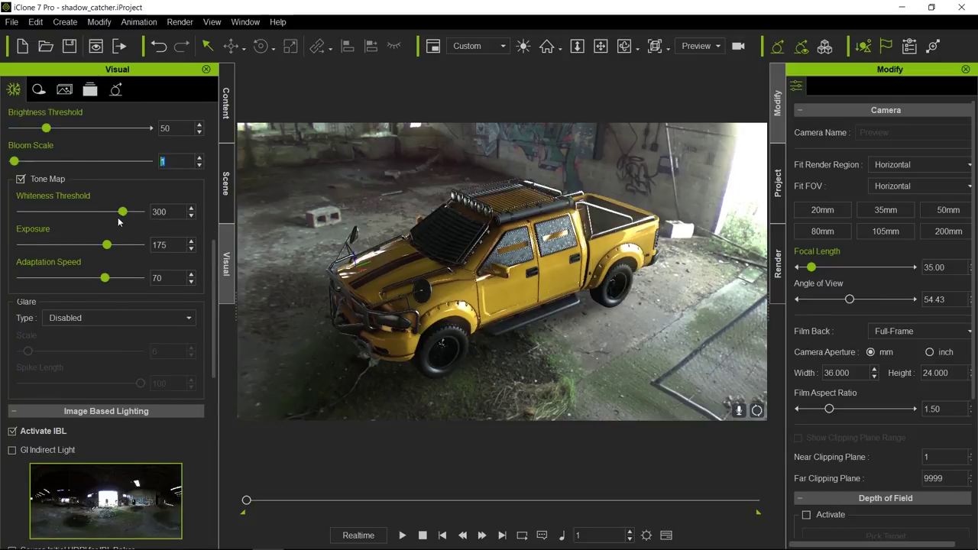
left_click_drag(108, 247, 92, 245)
mouse_move(123, 213)
left_mouse_down()
mouse_move(111, 214)
mouse_move(120, 213)
left_mouse_up()
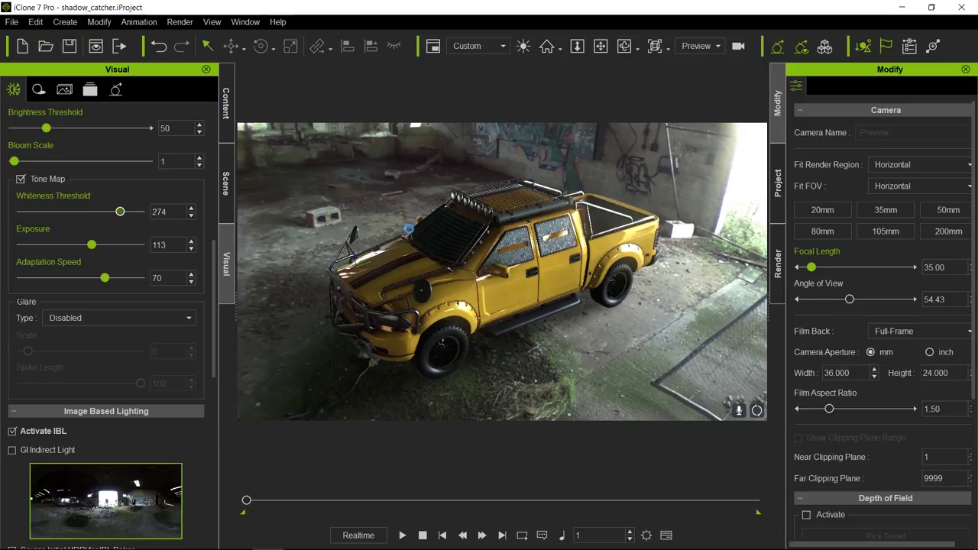